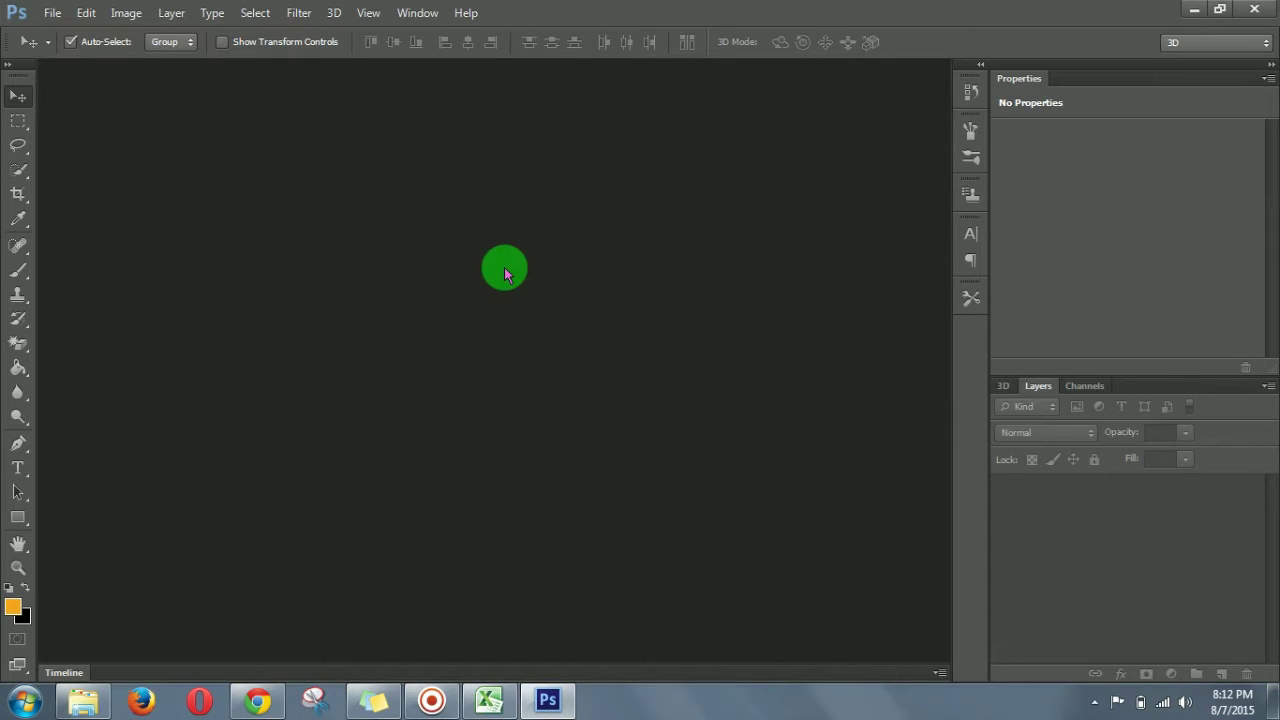
Switch the Photoshop workspace from the 3D layout to Essentials.
left_click(1183, 42)
left_click(1190, 74)
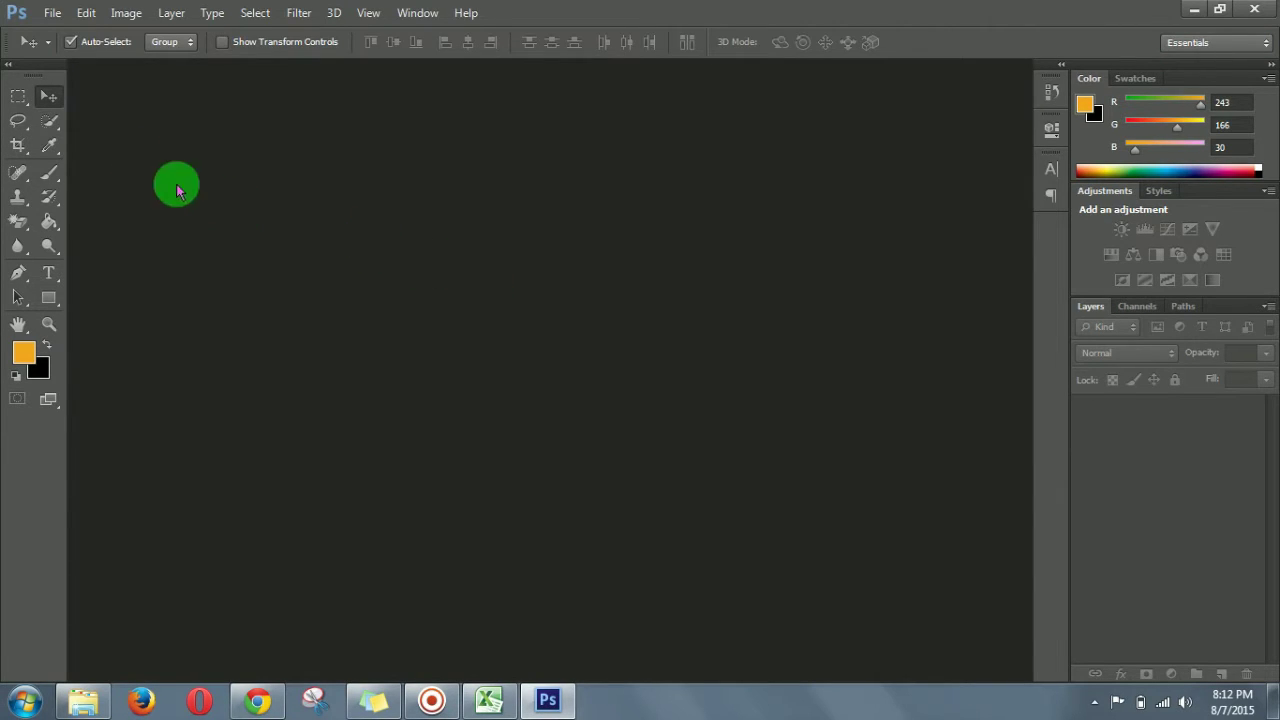
Create a new white 500 × 500 pixel document named logo.
left_click(52, 14)
left_click(60, 33)
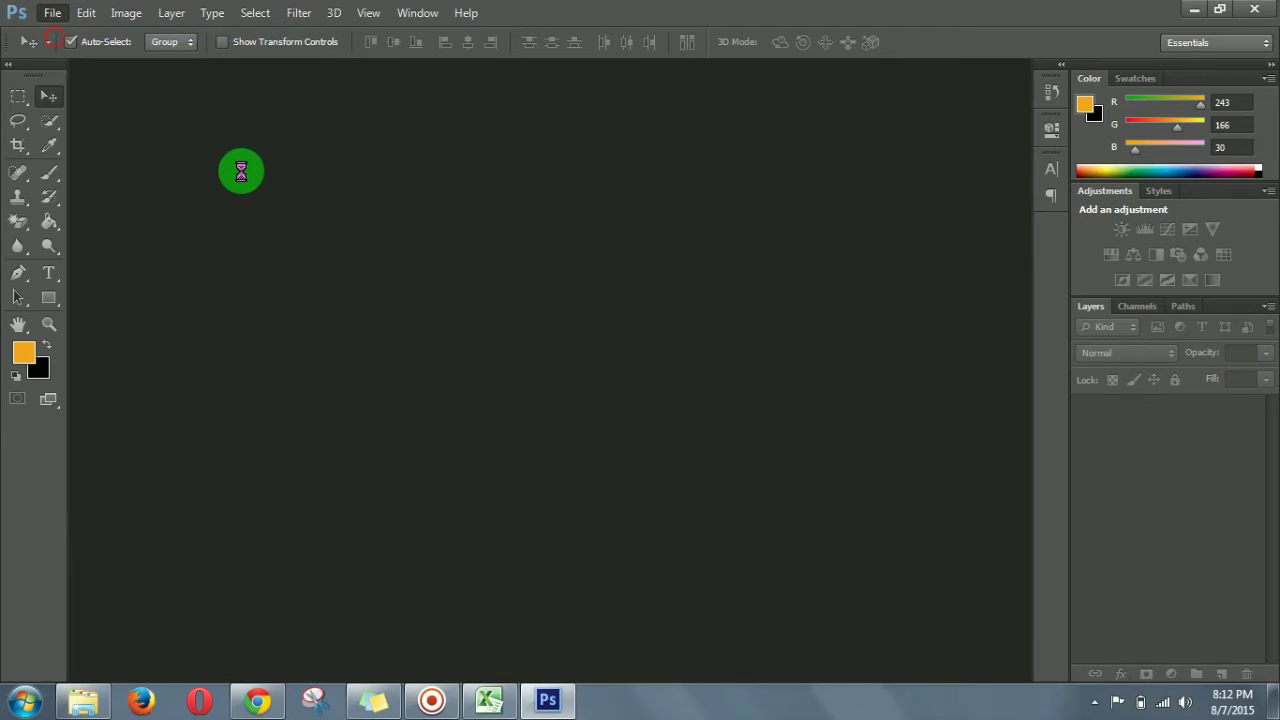
key("BackSpace")
type("logo")
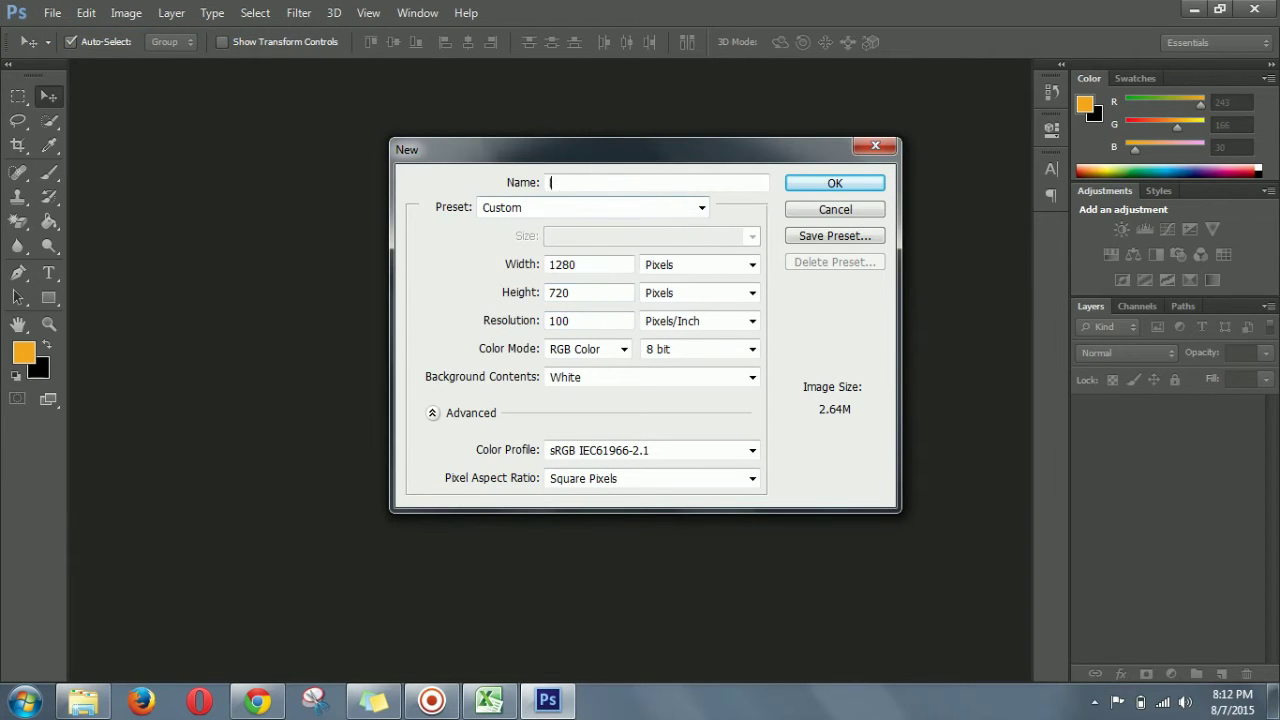
double_click(606, 264)
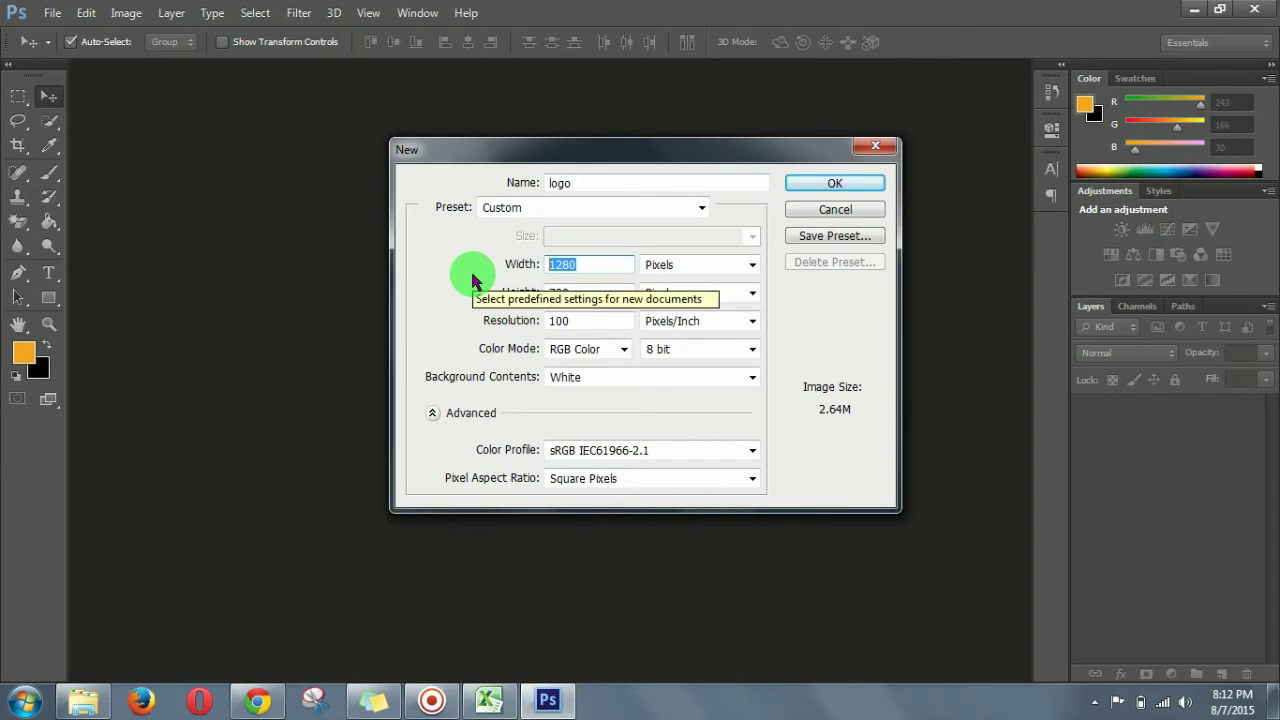
type("50")
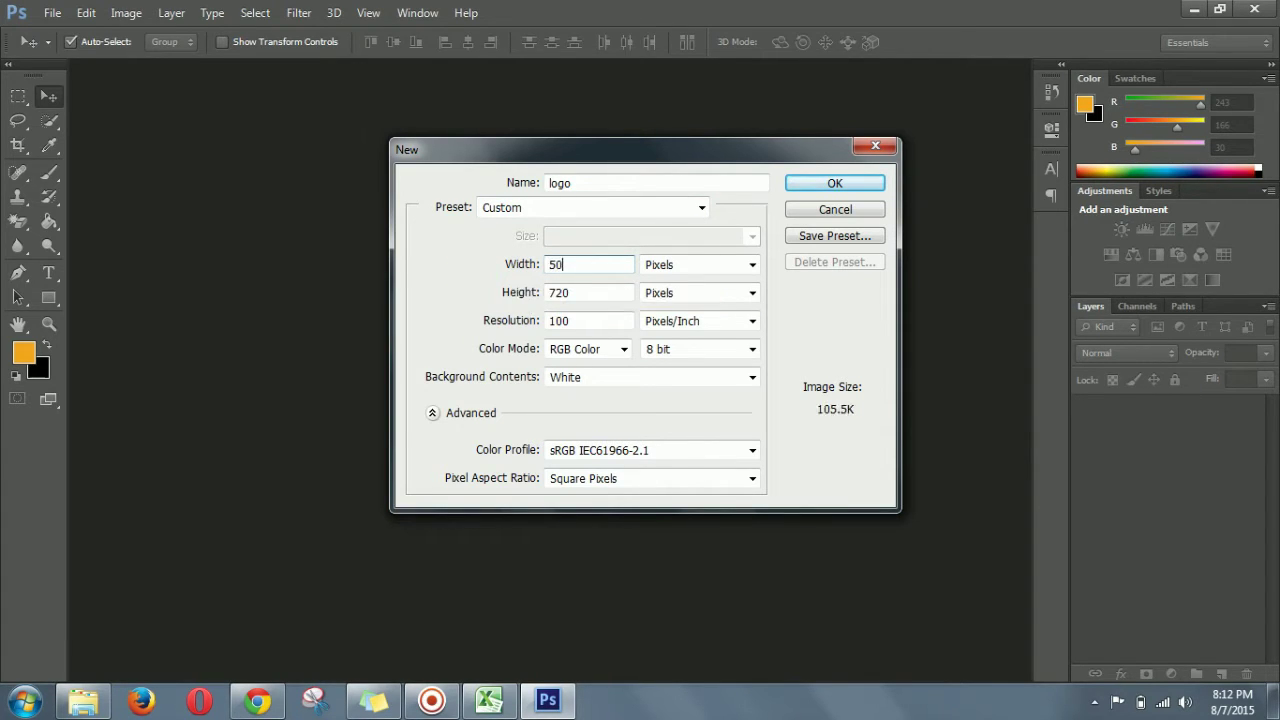
key("Tab")
key("Tab")
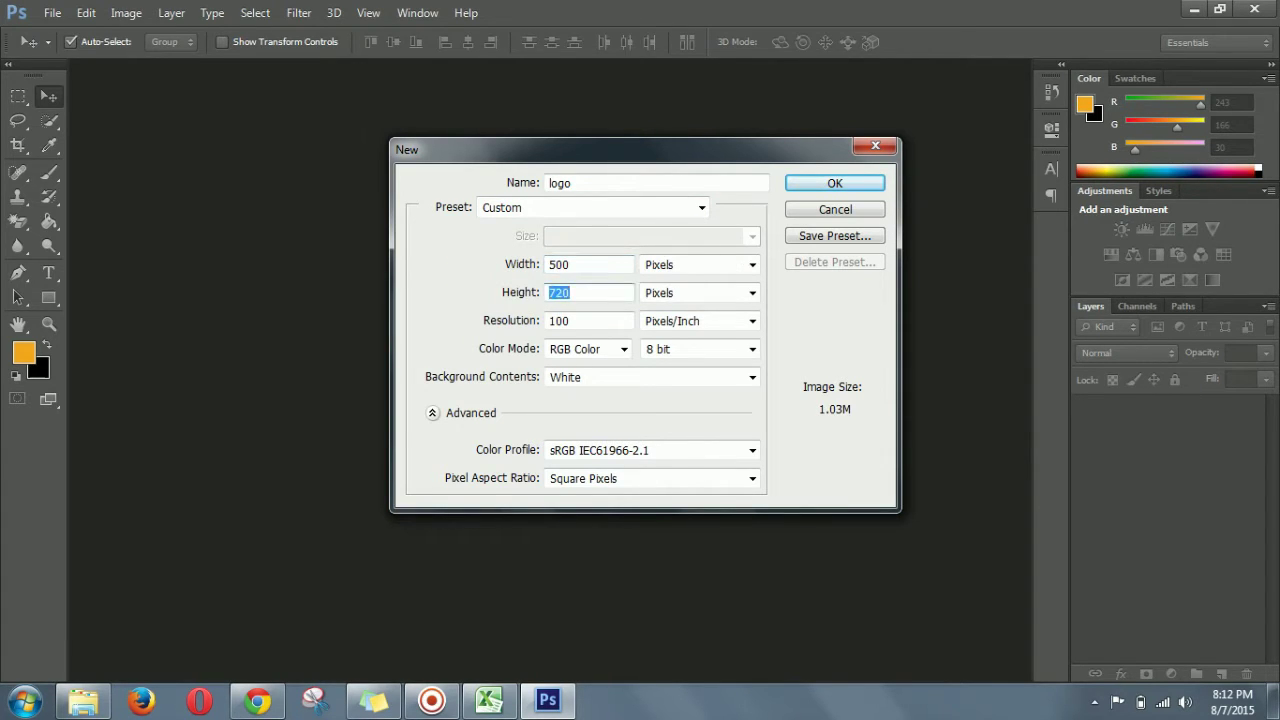
left_click(812, 184)
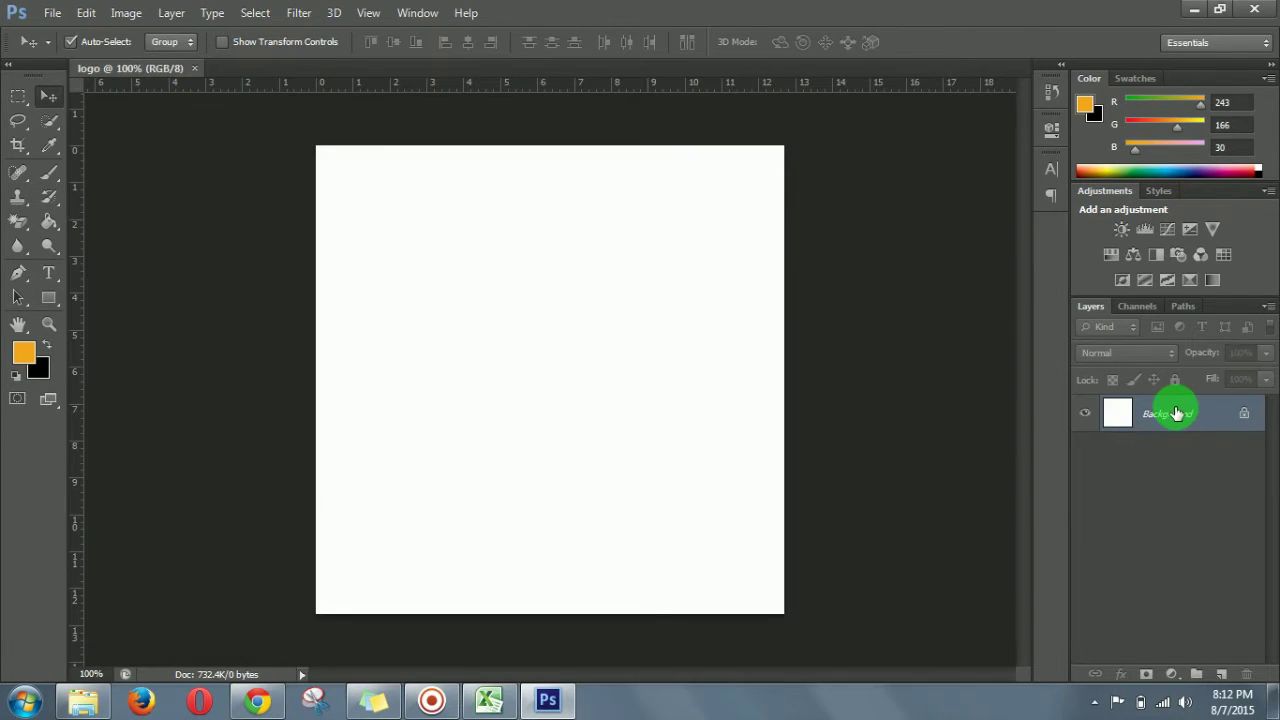
Convert the Background into an editable layer named bg.
double_click(1177, 413)
type("bg")
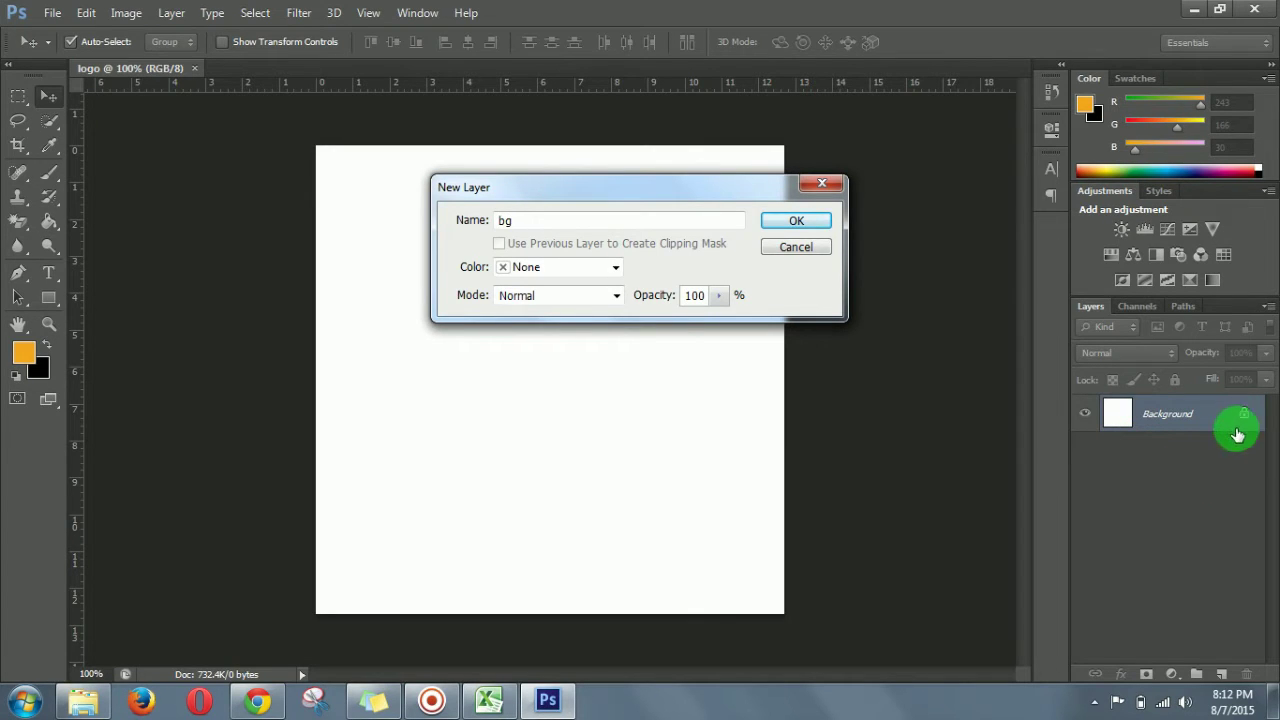
left_click(785, 222)
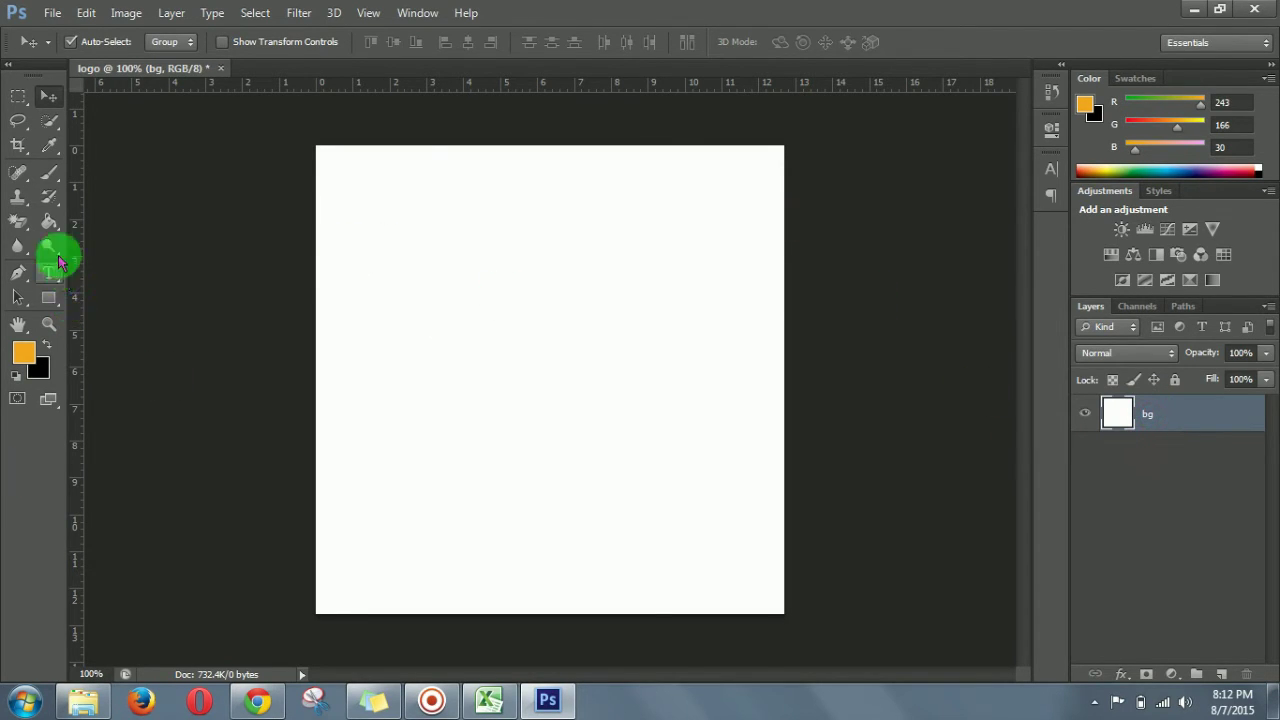
Fill the canvas with a strong red using the Paint Bucket.
left_click(52, 226)
left_click(24, 350)
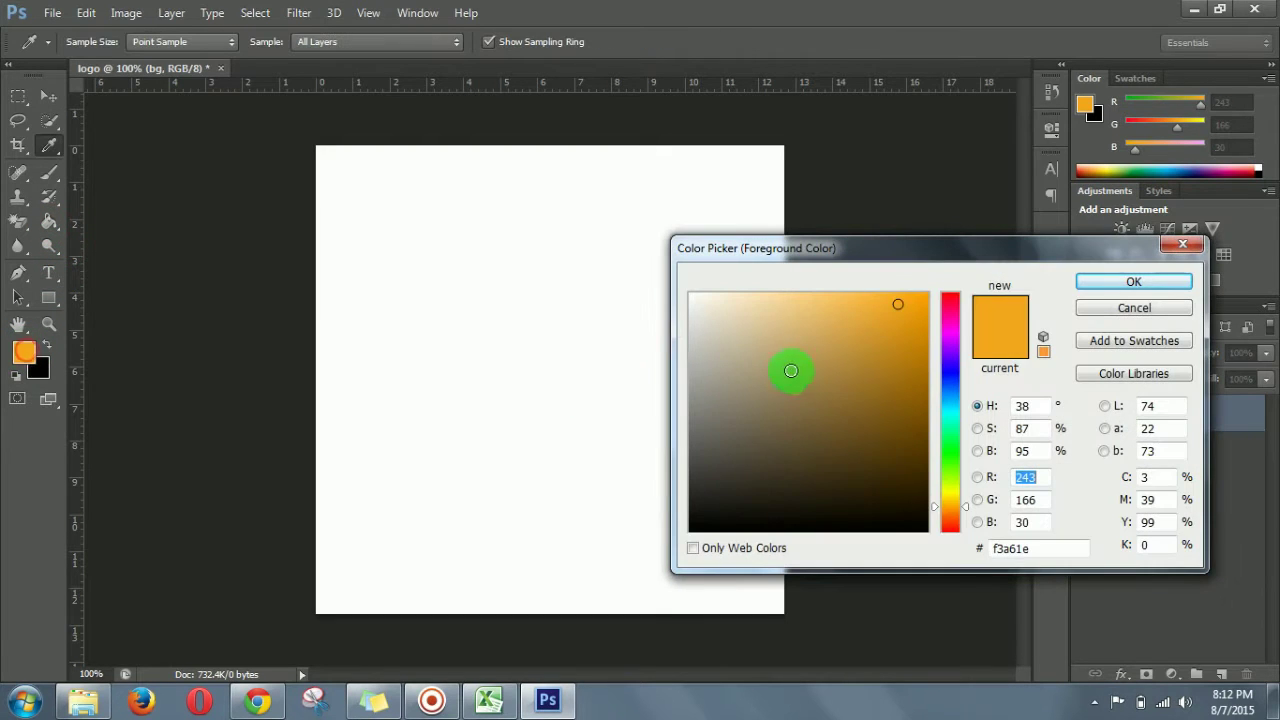
left_click_drag(952, 293, 950, 297)
left_click(883, 295)
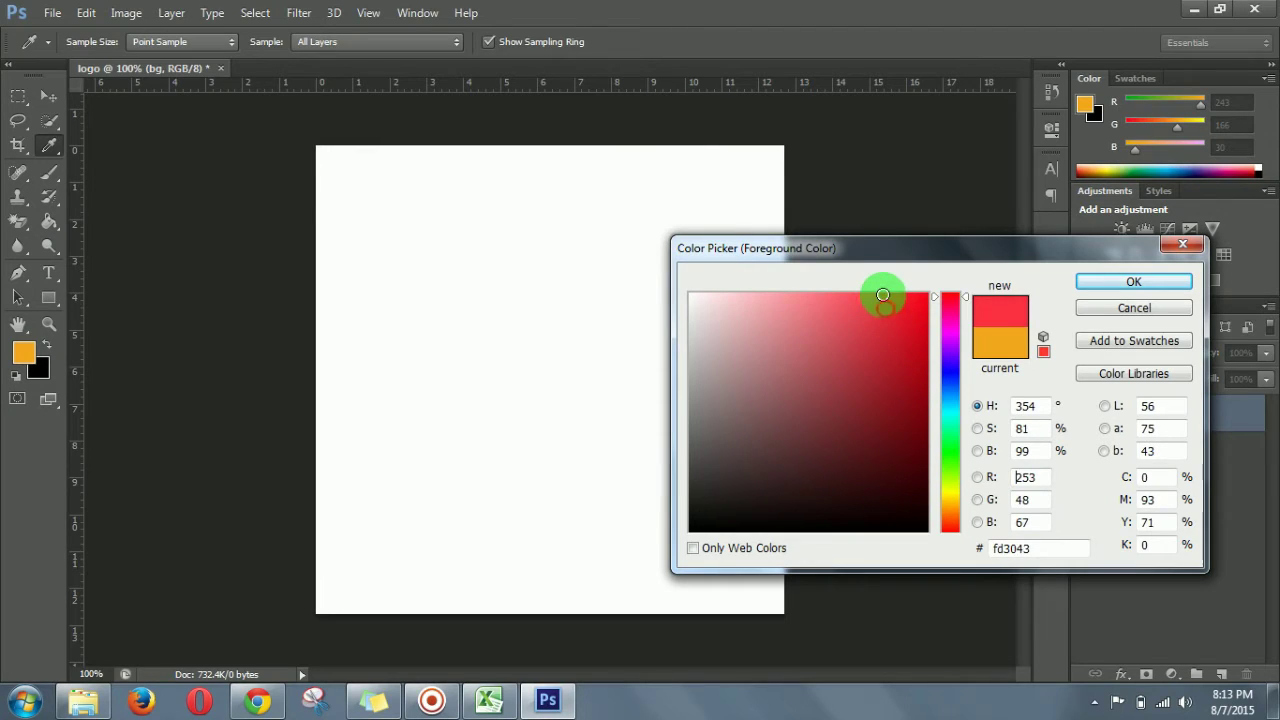
left_click(1094, 281)
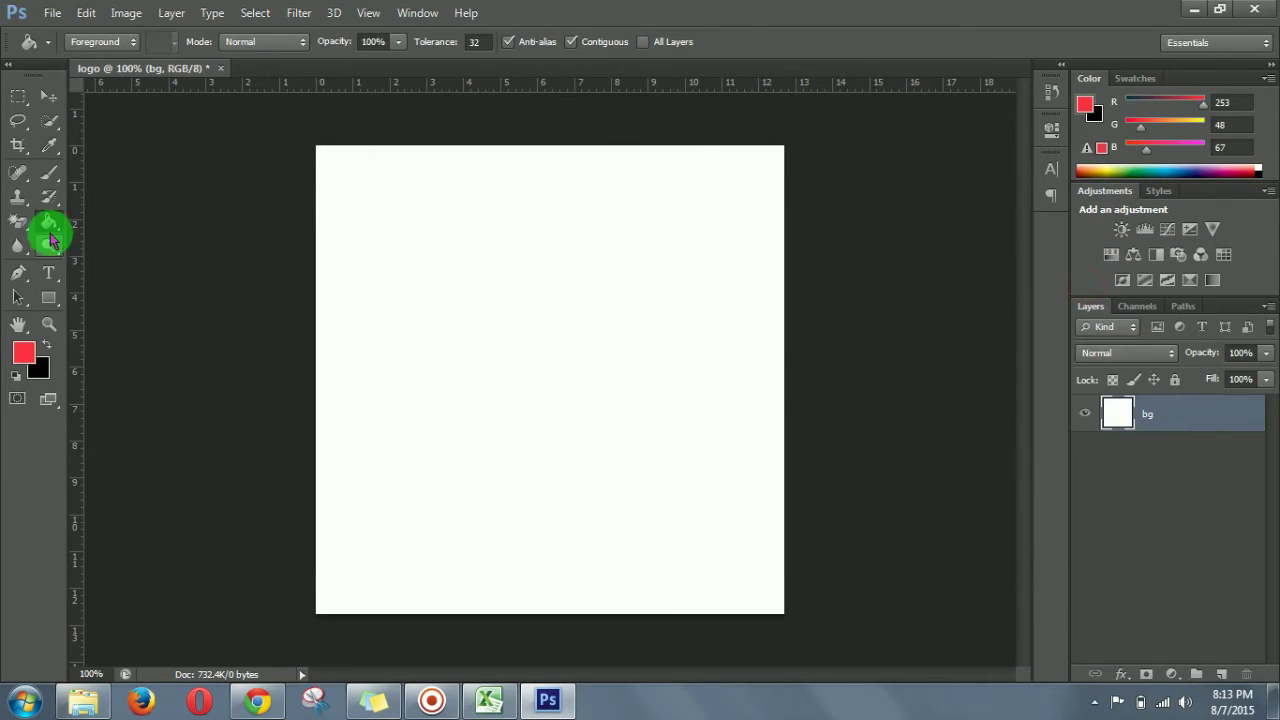
left_click(737, 456)
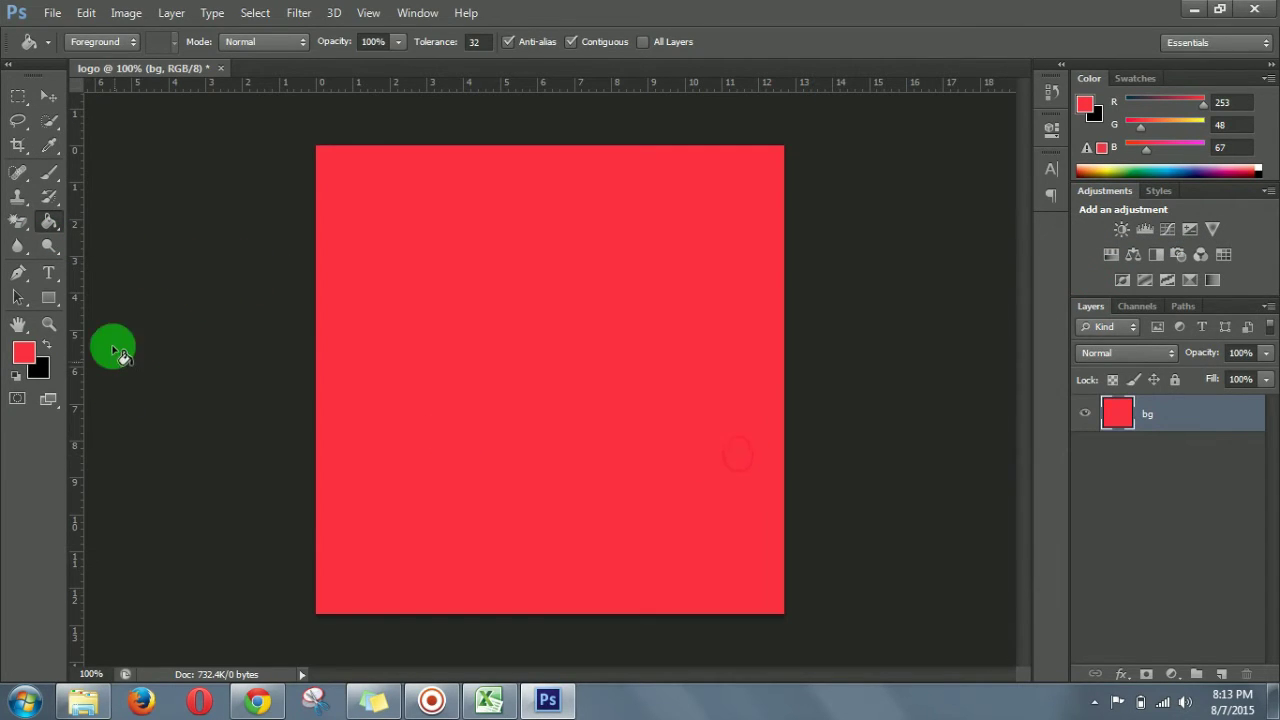
Refill the canvas with a slightly lighter coral red.
left_click(25, 355)
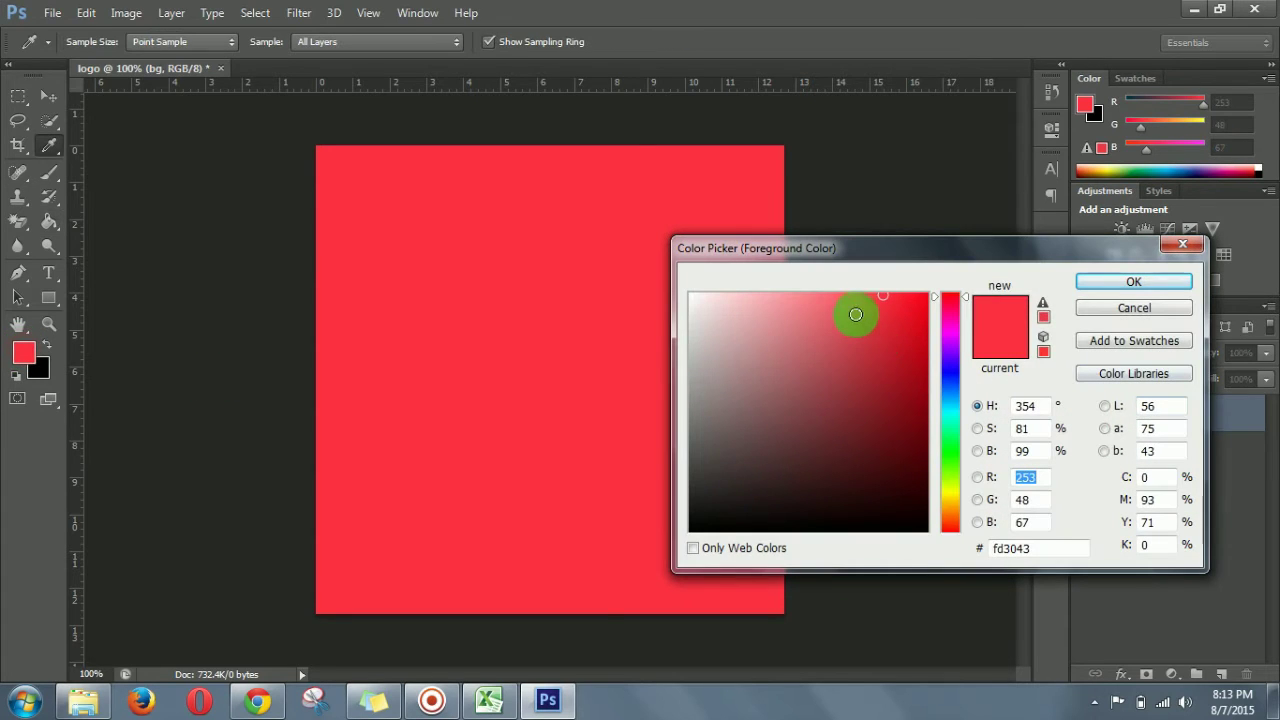
left_click_drag(868, 298, 851, 295)
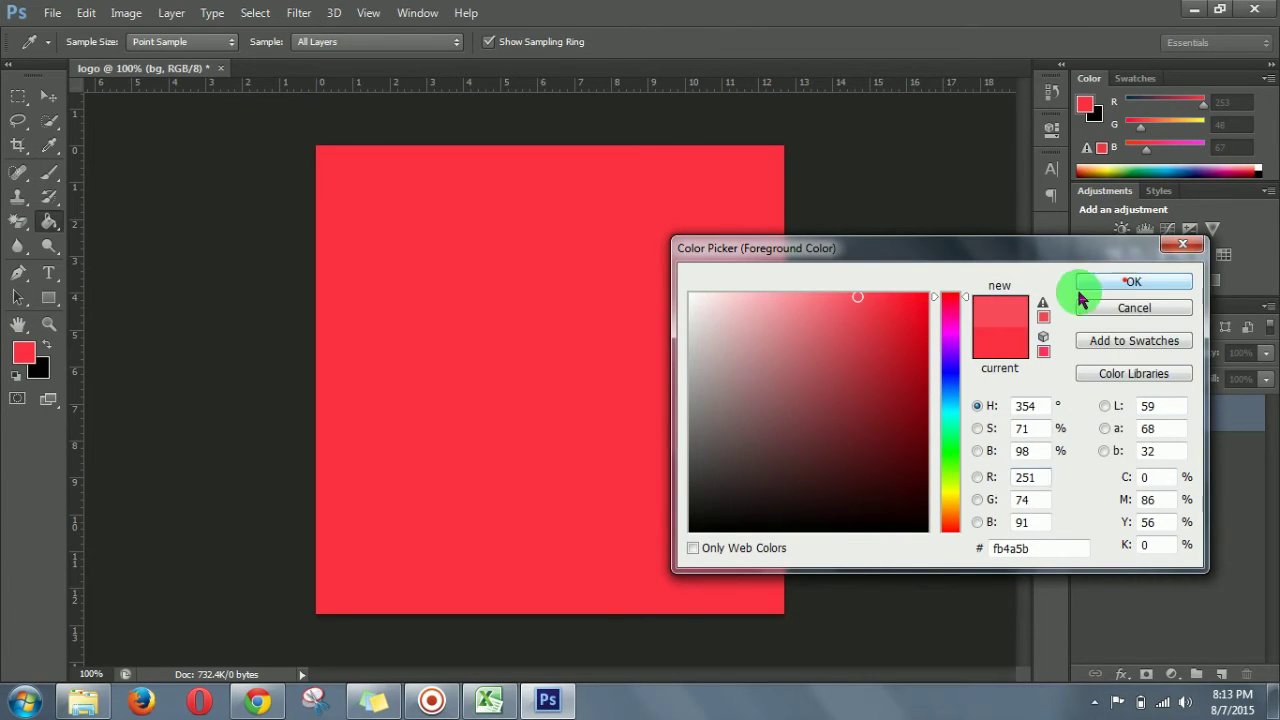
left_click(1082, 284)
left_click(637, 362)
left_click(49, 95)
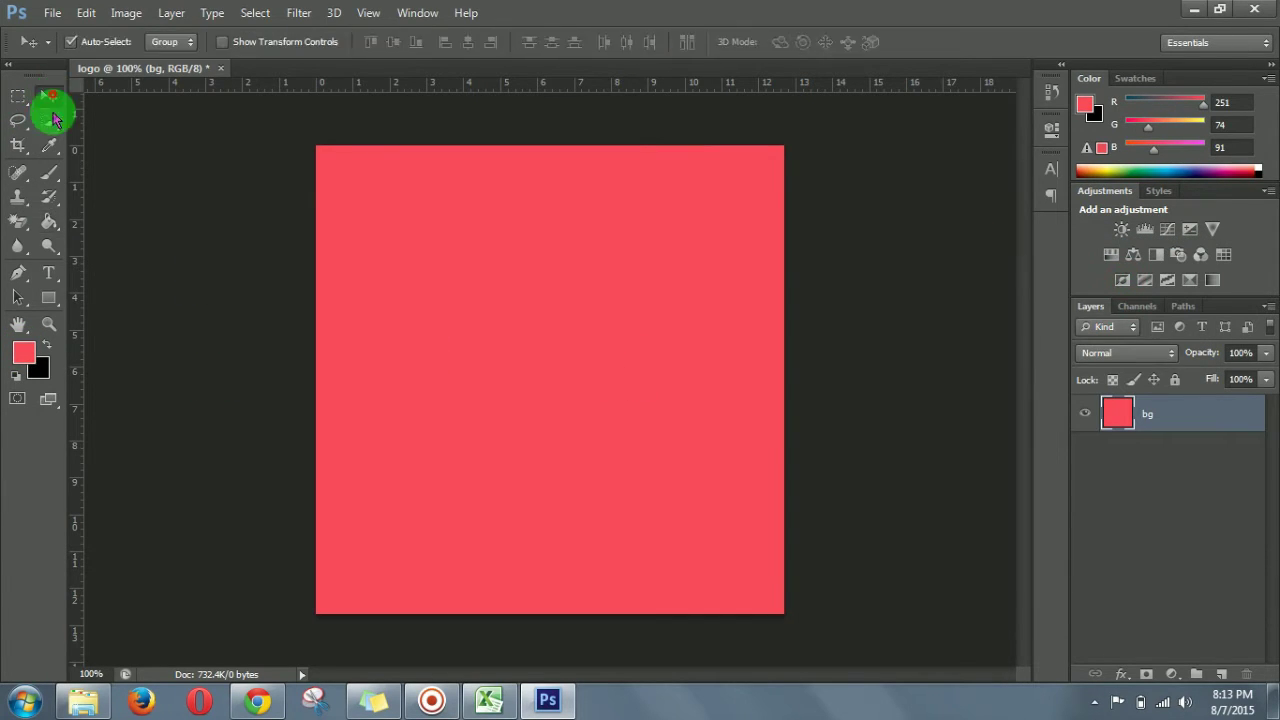
left_click(1129, 529)
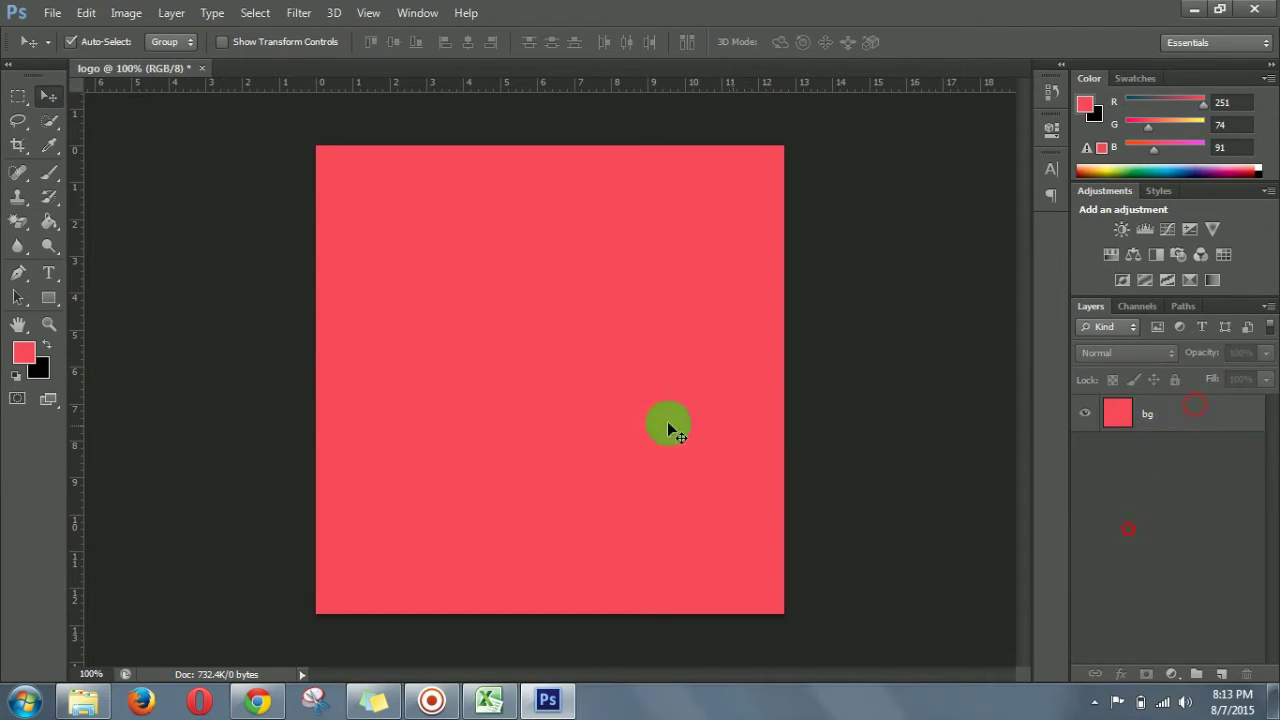
Add a text layer on the canvas and move it toward the centre.
left_click(49, 273)
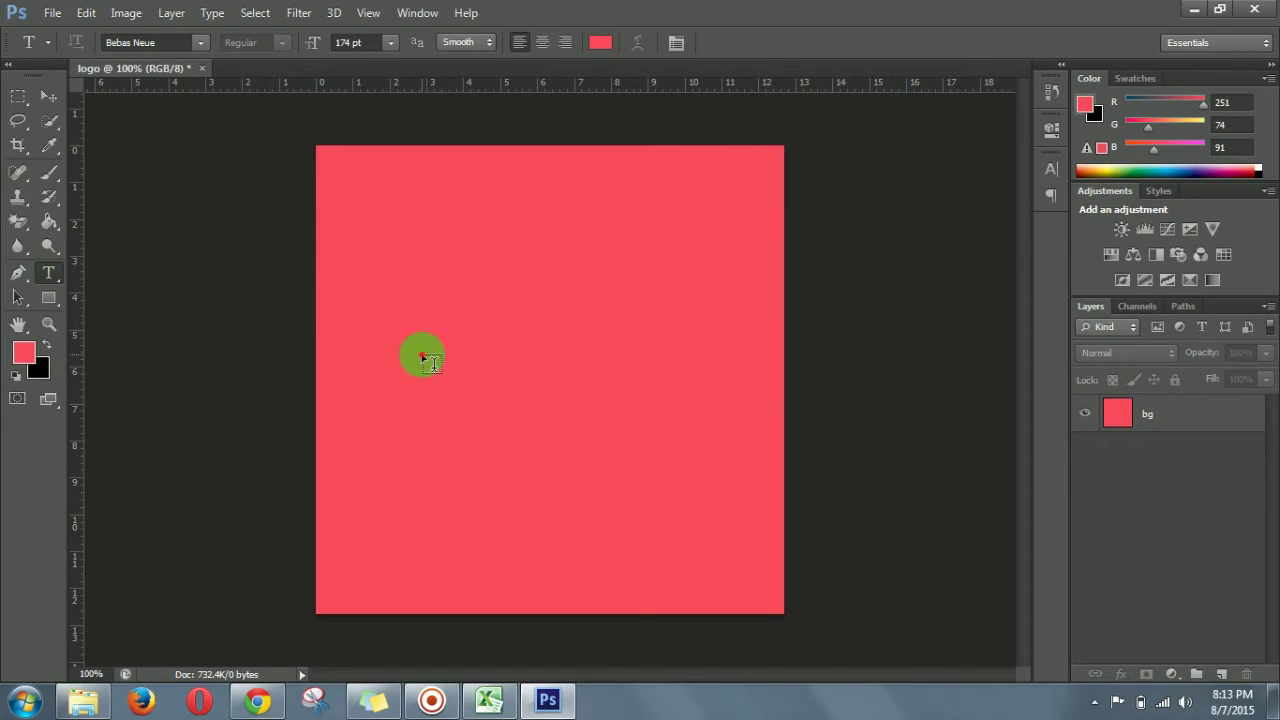
left_click(424, 357)
type("L")
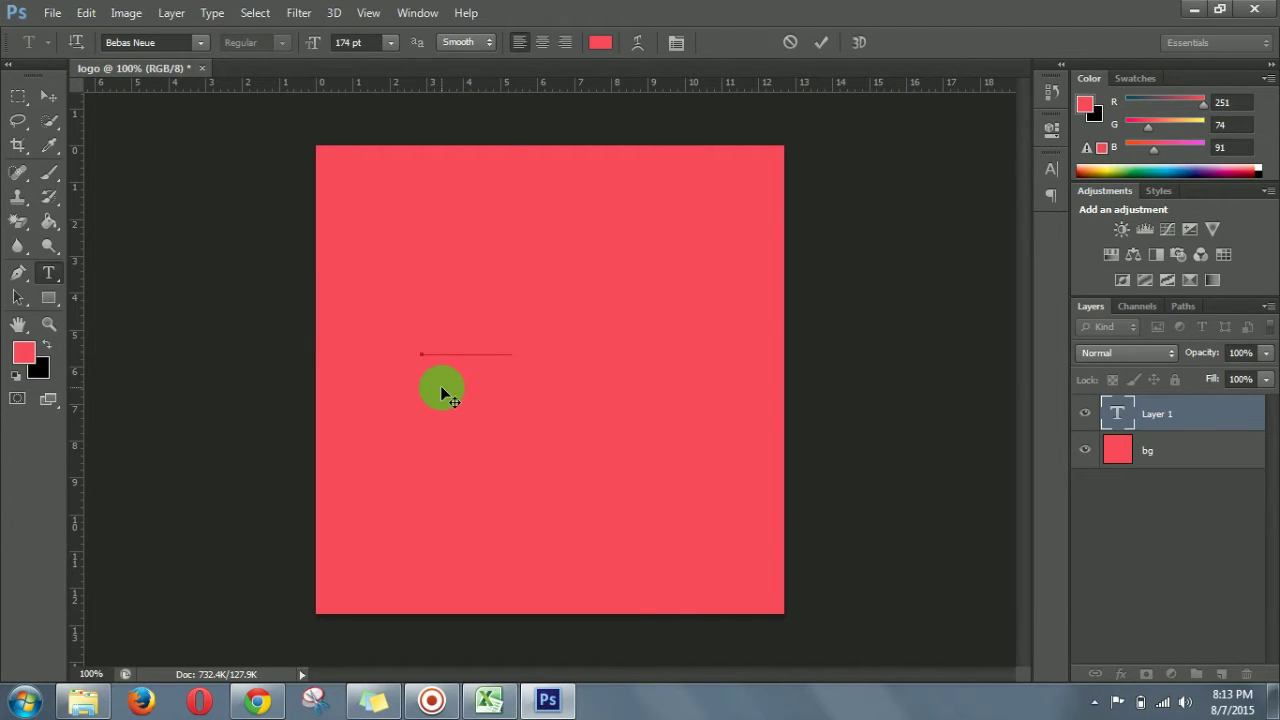
type("O")
left_click_drag(600, 451, 651, 523)
Make the text white, nudge it left and down, then delete the C.
key("ctrl+a")
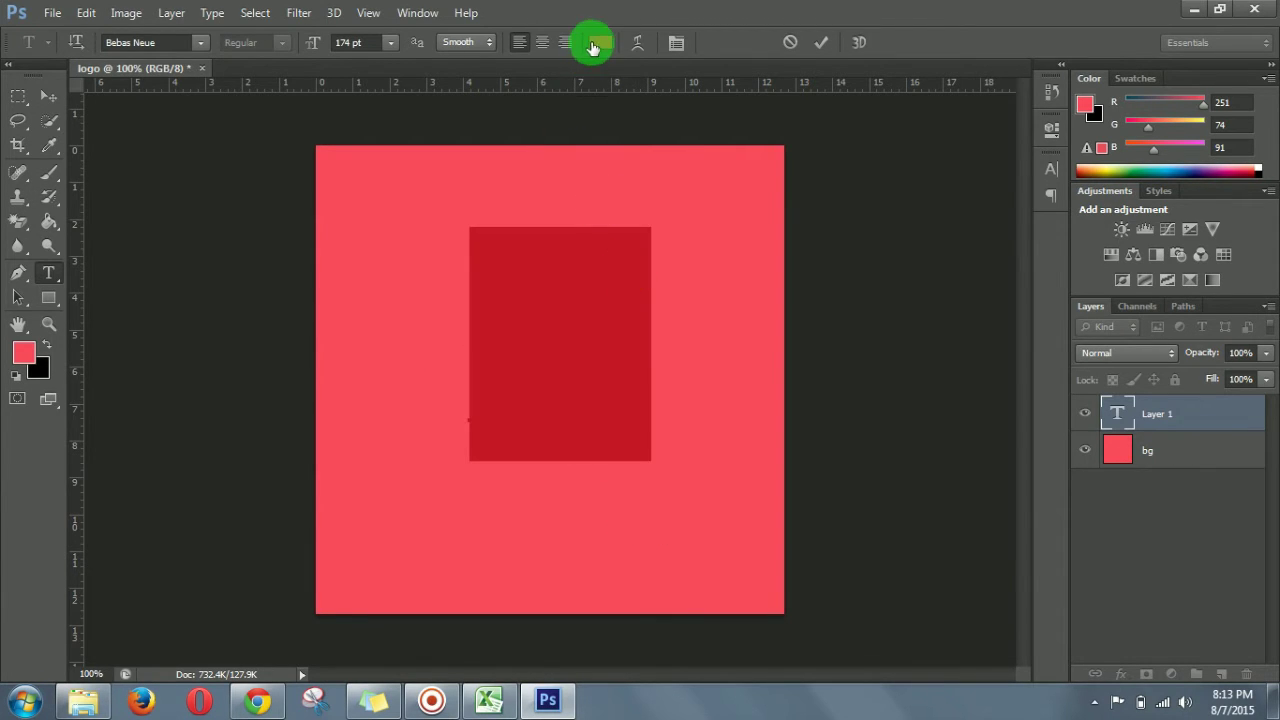
left_click(600, 42)
left_click_drag(700, 295, 646, 277)
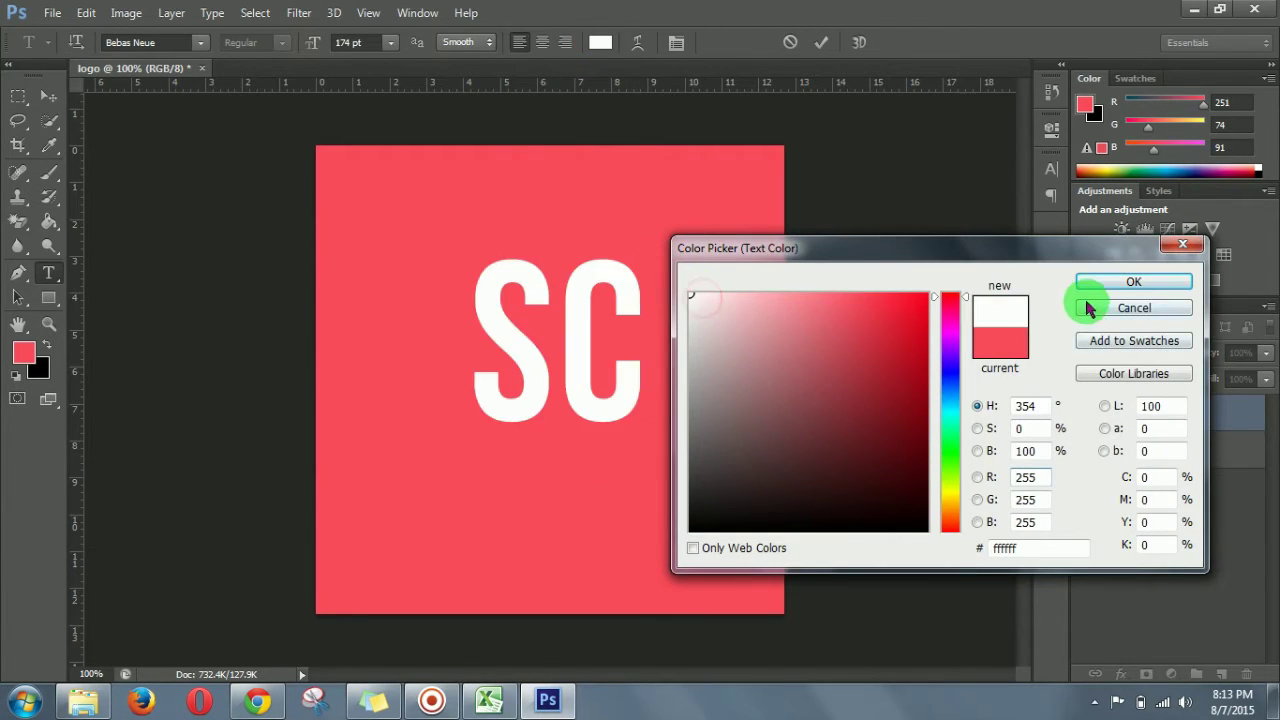
left_click(1133, 282)
left_click(632, 387)
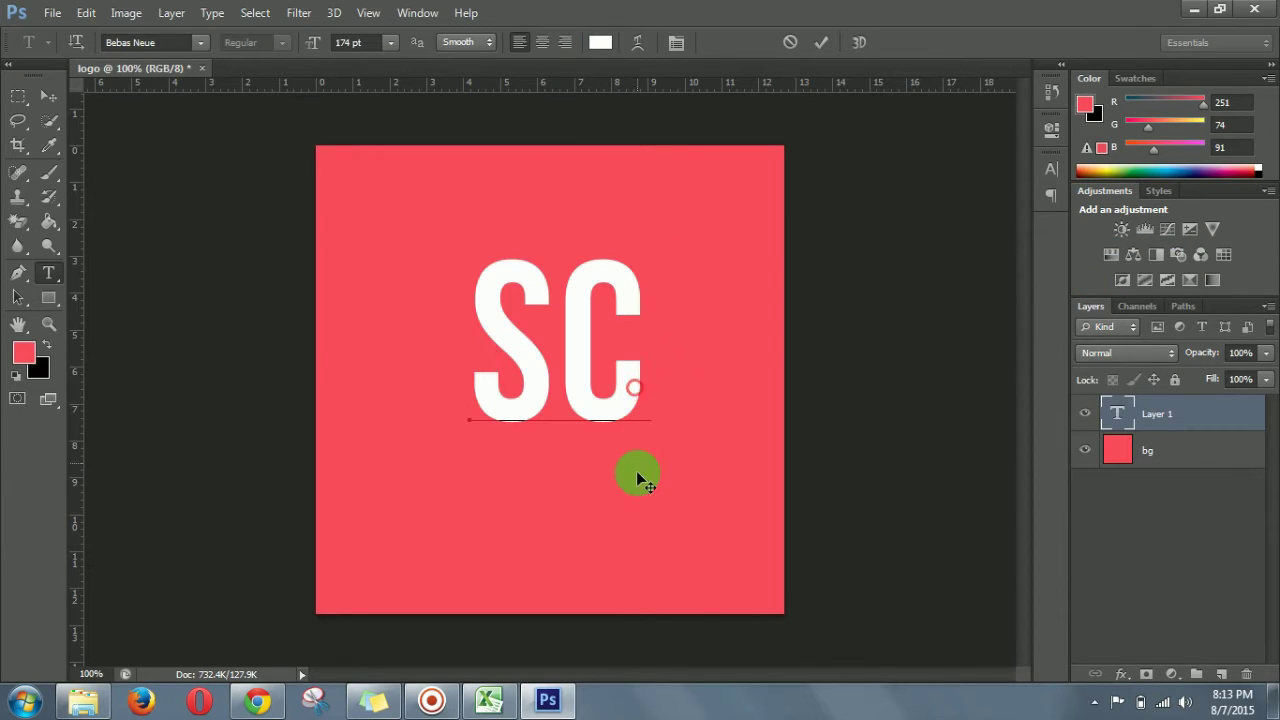
left_click_drag(633, 497, 620, 511)
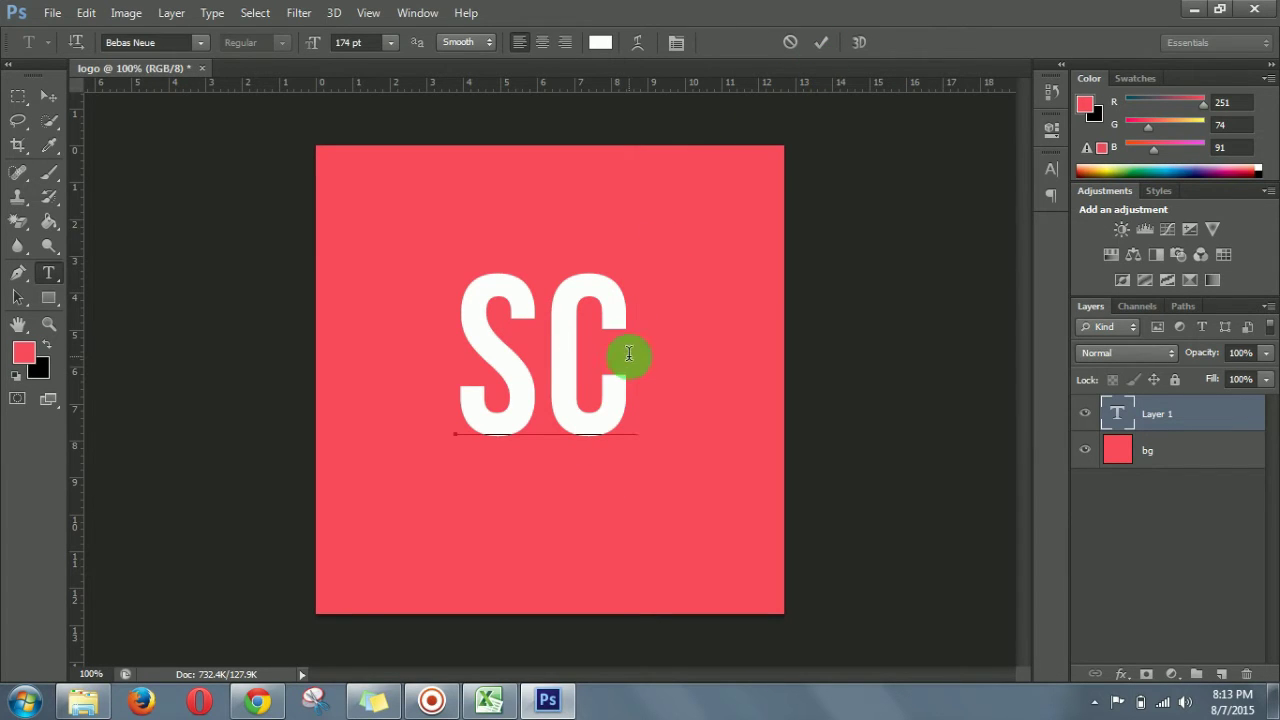
key("BackSpace")
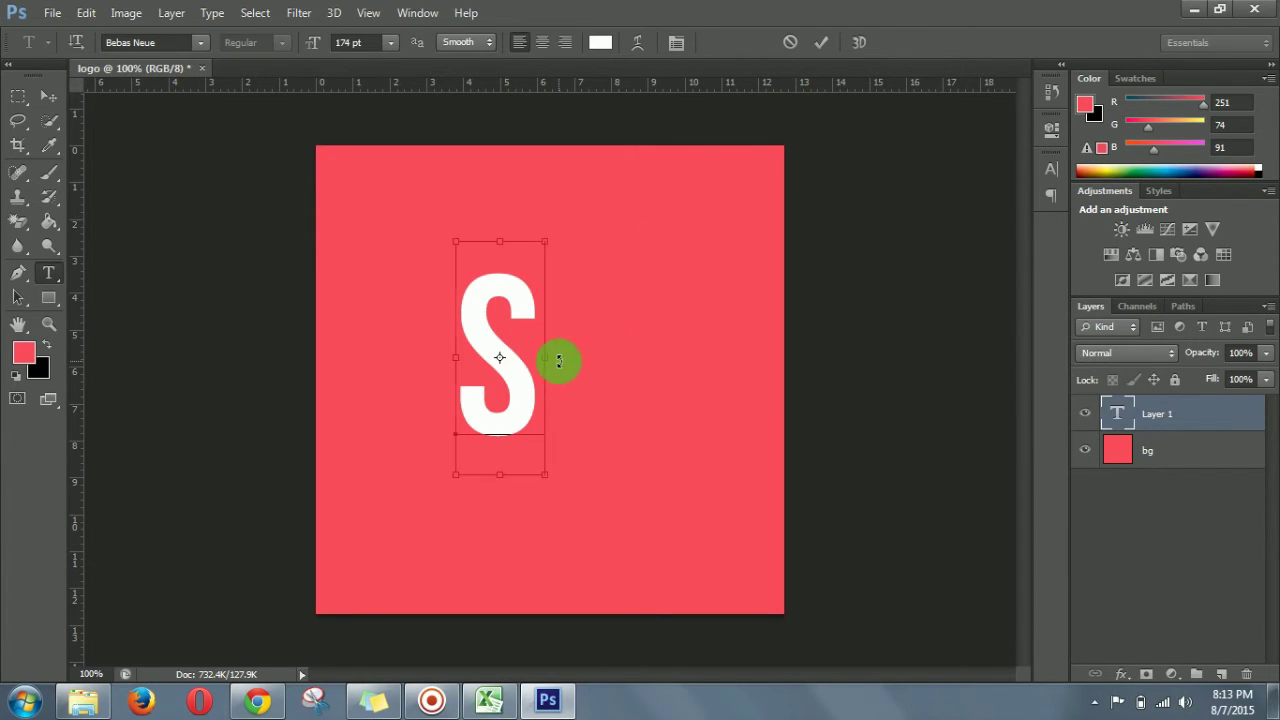
Dismiss the save prompt, enlarge the S to 227 pt and move it left and down.
key("ctrl+shift+s")
left_click(843, 403)
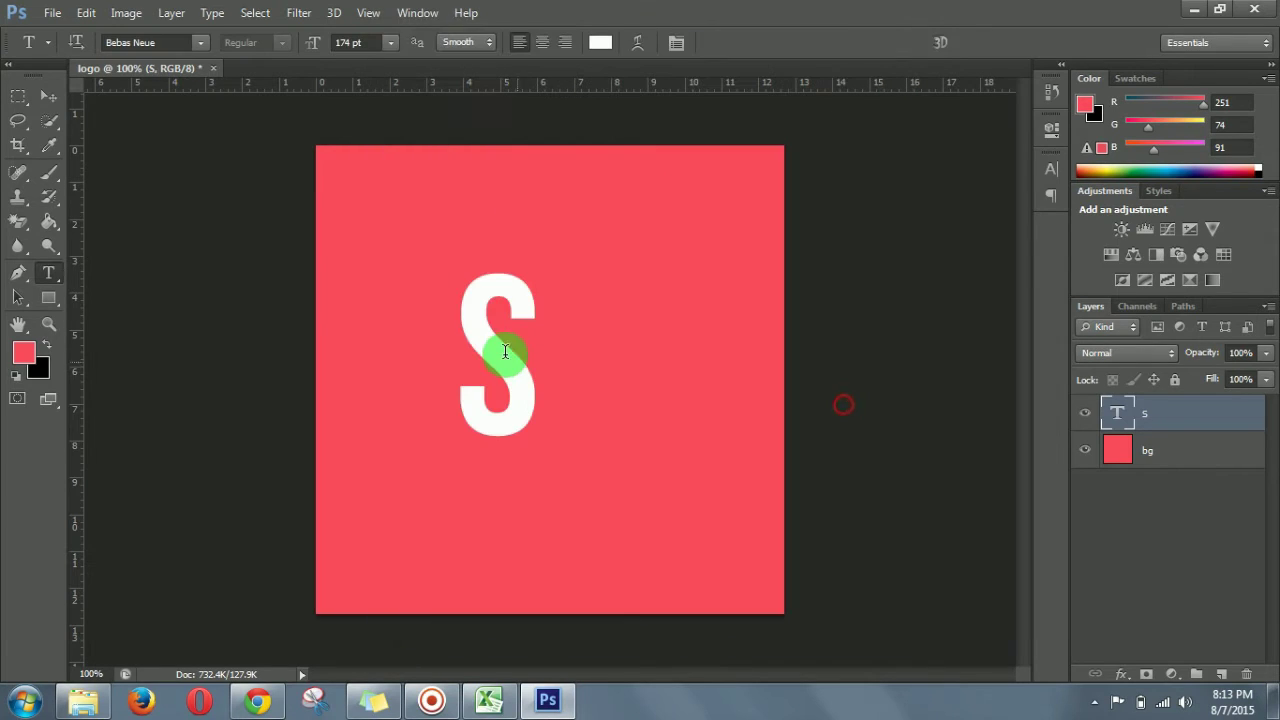
left_click_drag(526, 343, 446, 334)
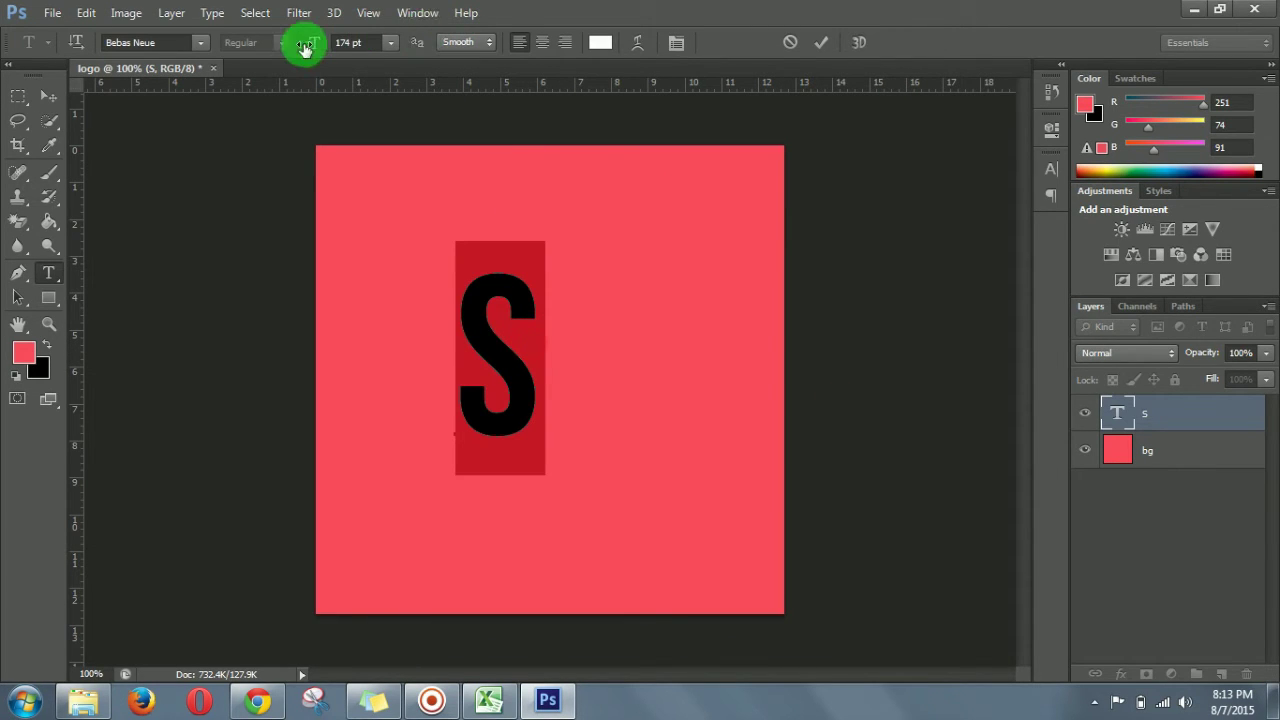
mouse_move(309, 45)
left_mouse_down()
mouse_move(351, 34)
mouse_move(414, 211)
mouse_move(569, 383)
left_mouse_up()
left_click_drag(544, 503, 496, 545)
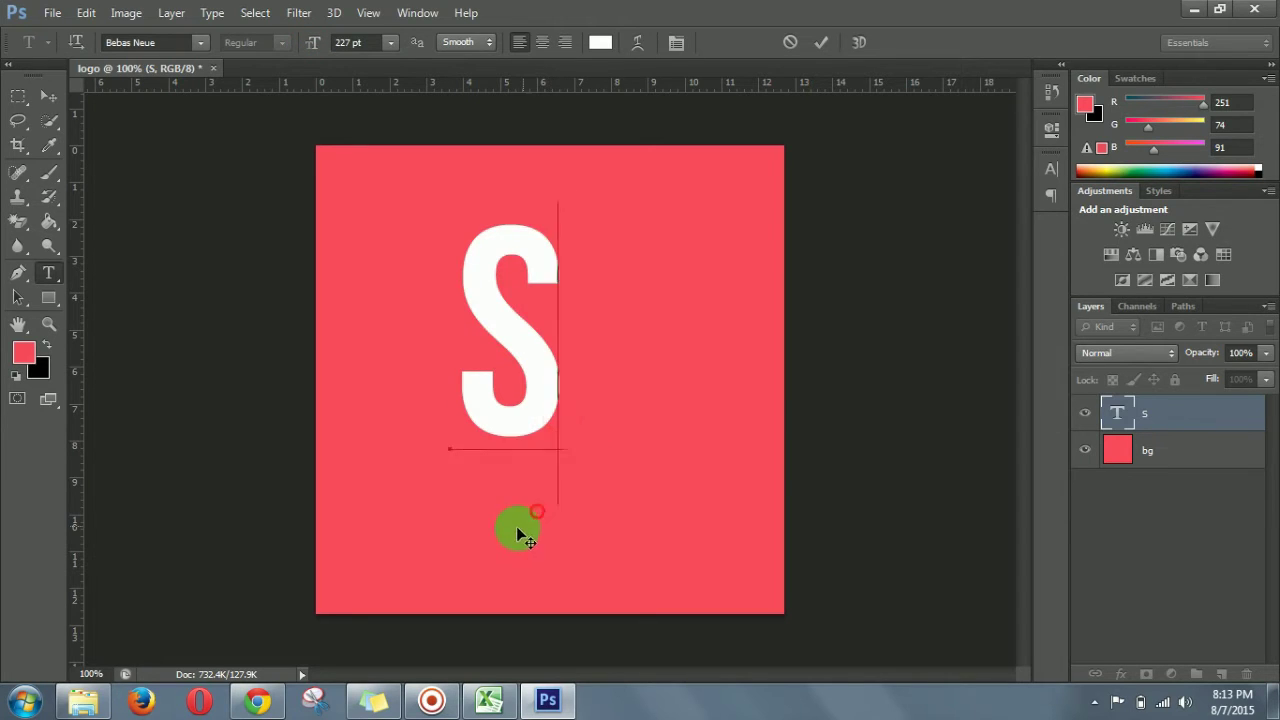
left_click(821, 42)
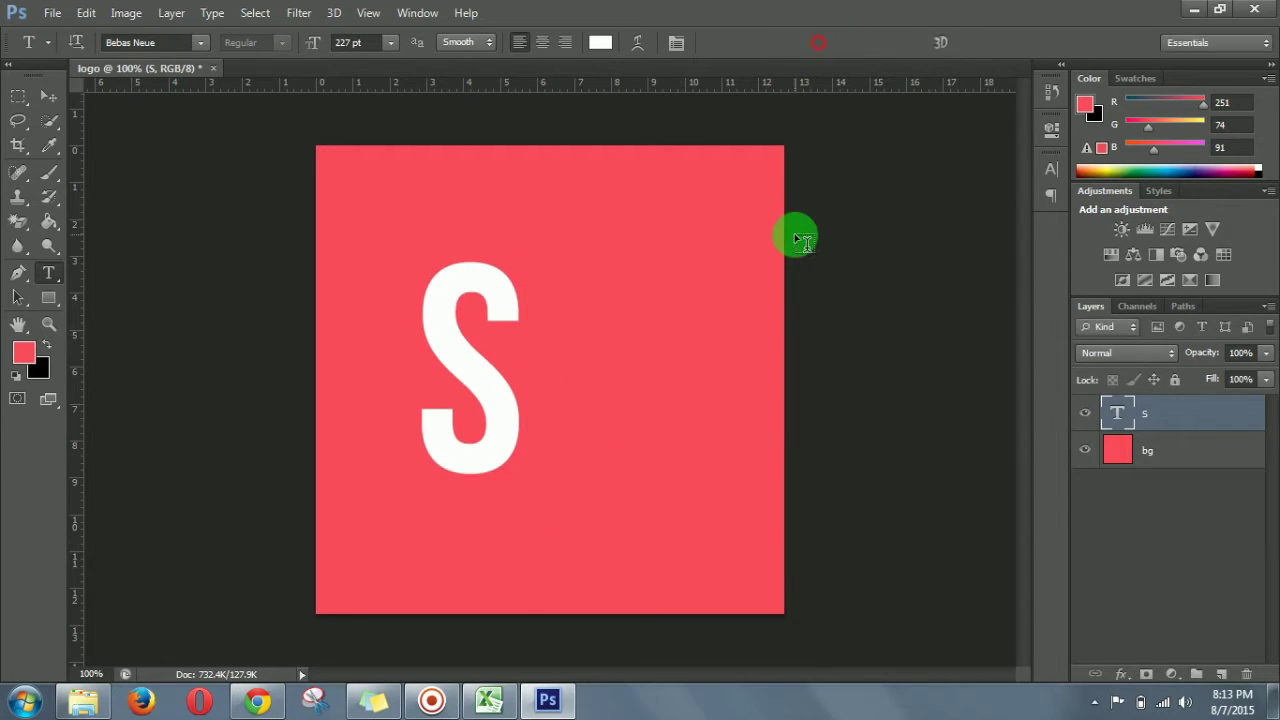
Add a separate white C text layer beside the S.
left_click(702, 542)
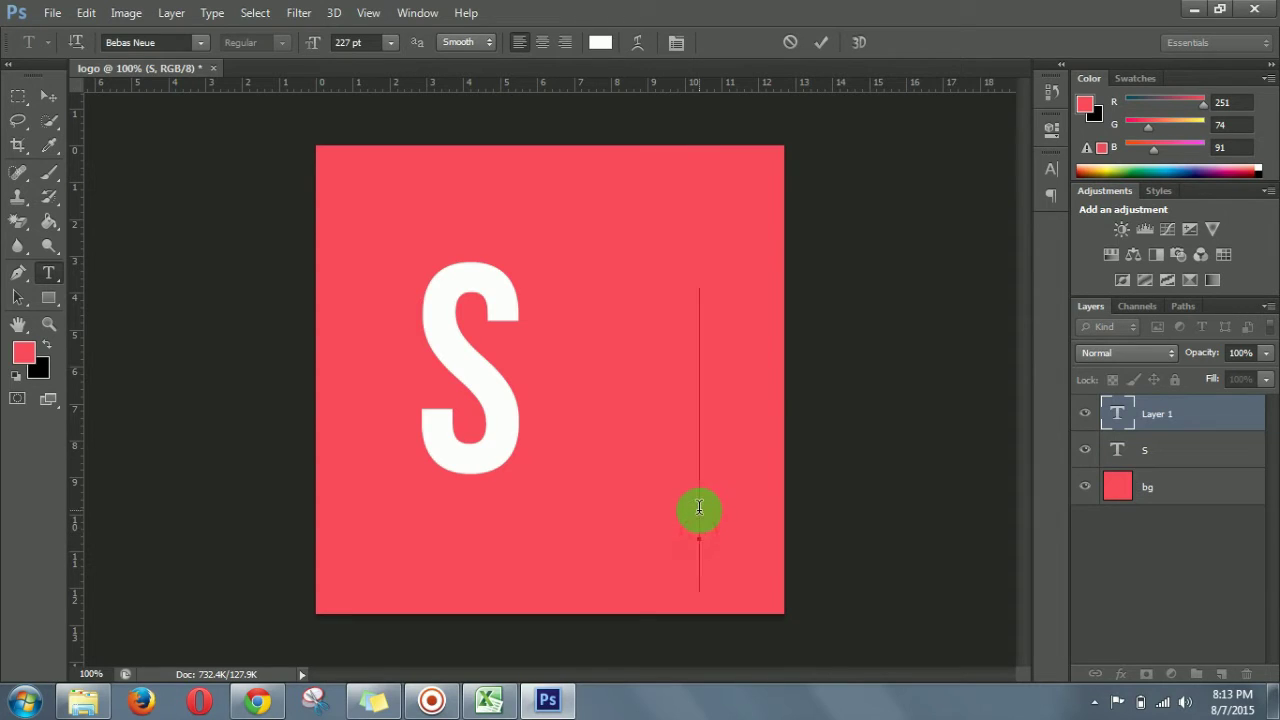
type("c")
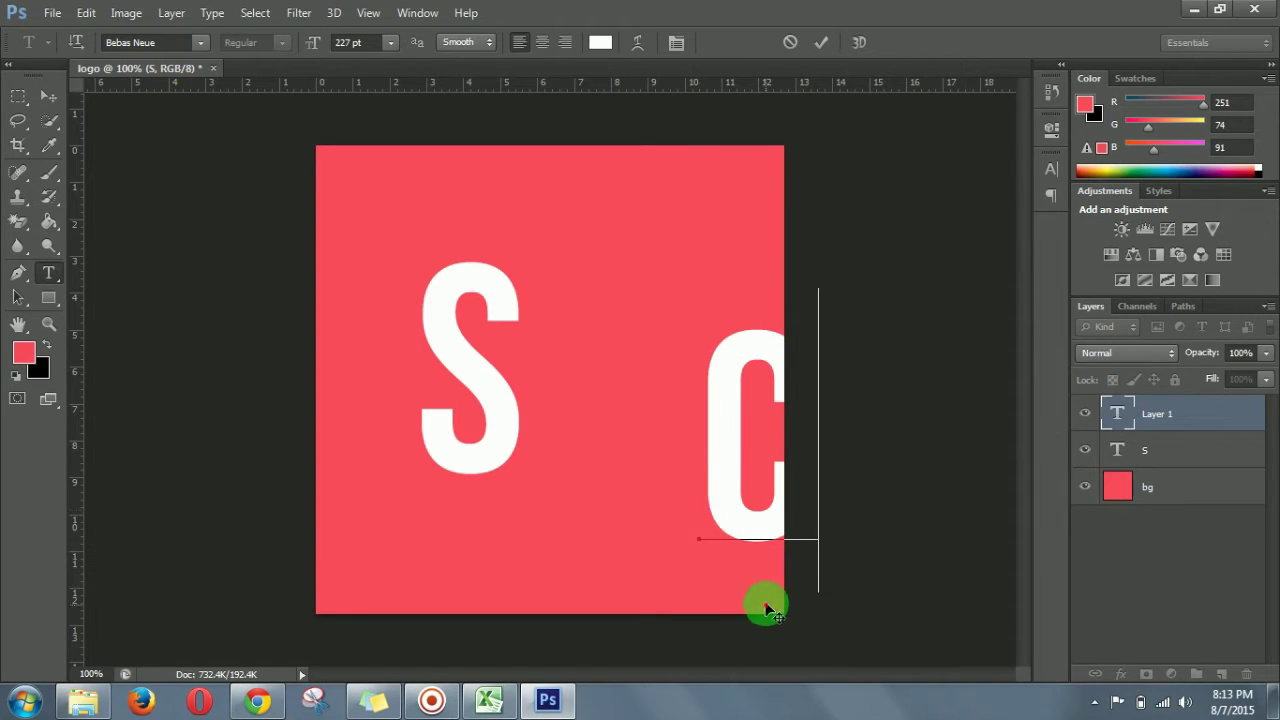
left_click_drag(766, 608, 637, 564)
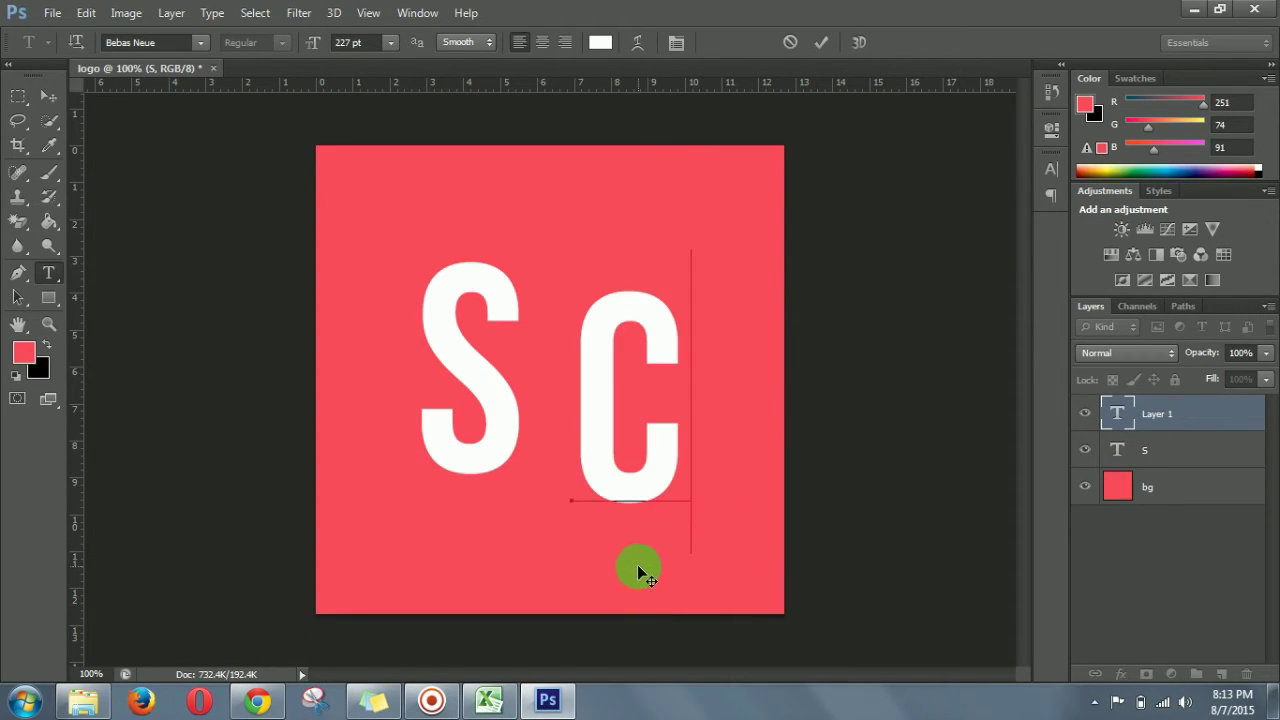
left_click(822, 44)
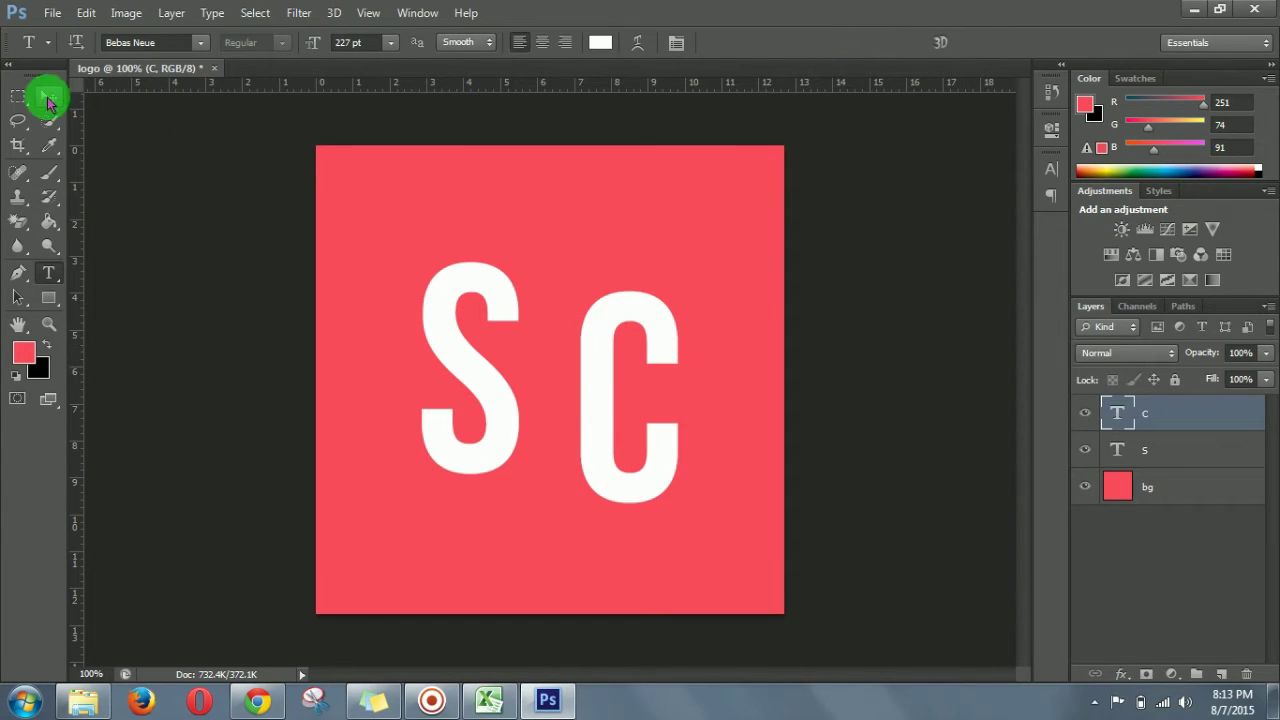
left_click(49, 96)
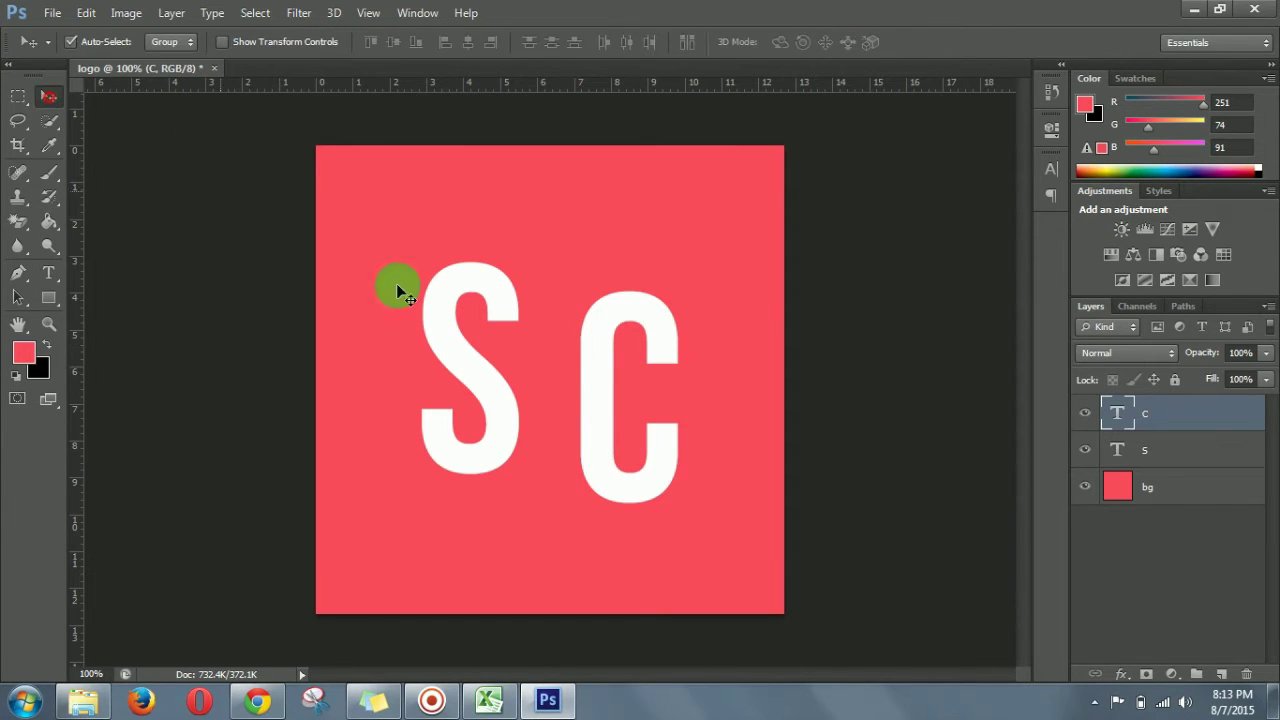
Rotate the C about 12° and tuck it left against the S.
left_click(234, 43)
left_click_drag(685, 517, 682, 568)
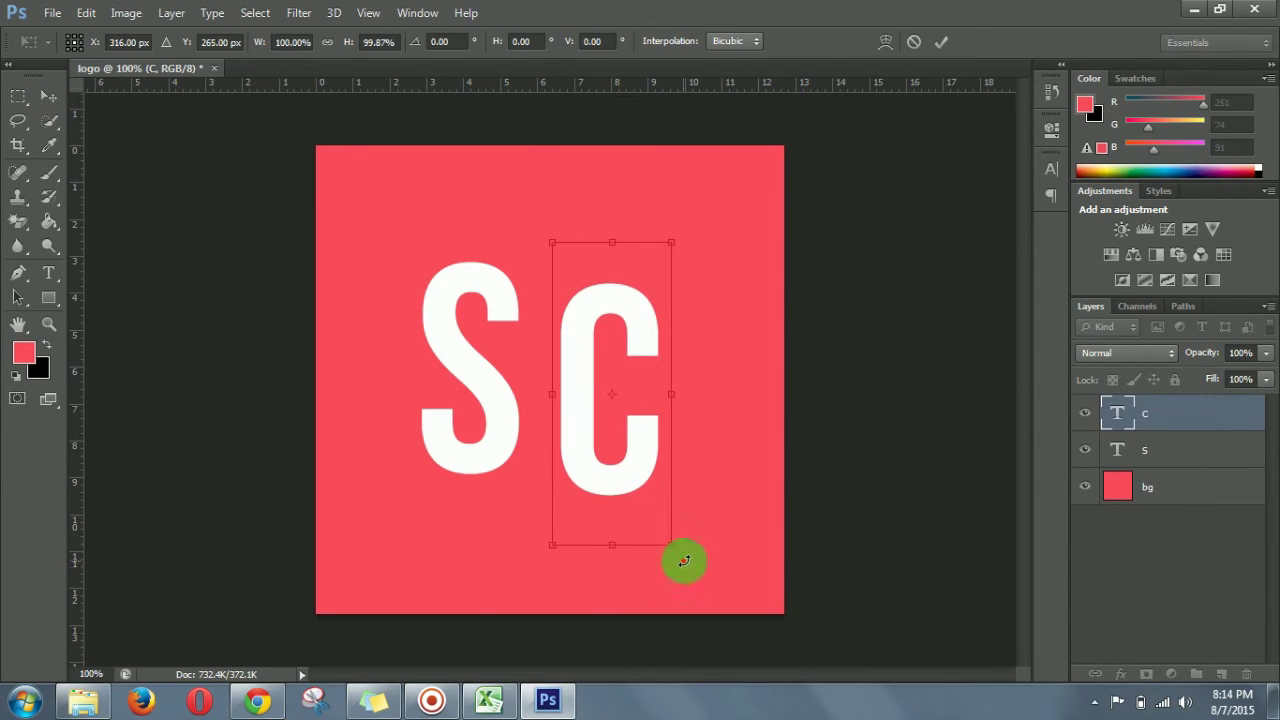
left_click_drag(684, 561, 594, 578)
mouse_move(608, 463)
left_mouse_down()
mouse_move(531, 442)
mouse_move(621, 459)
left_mouse_up()
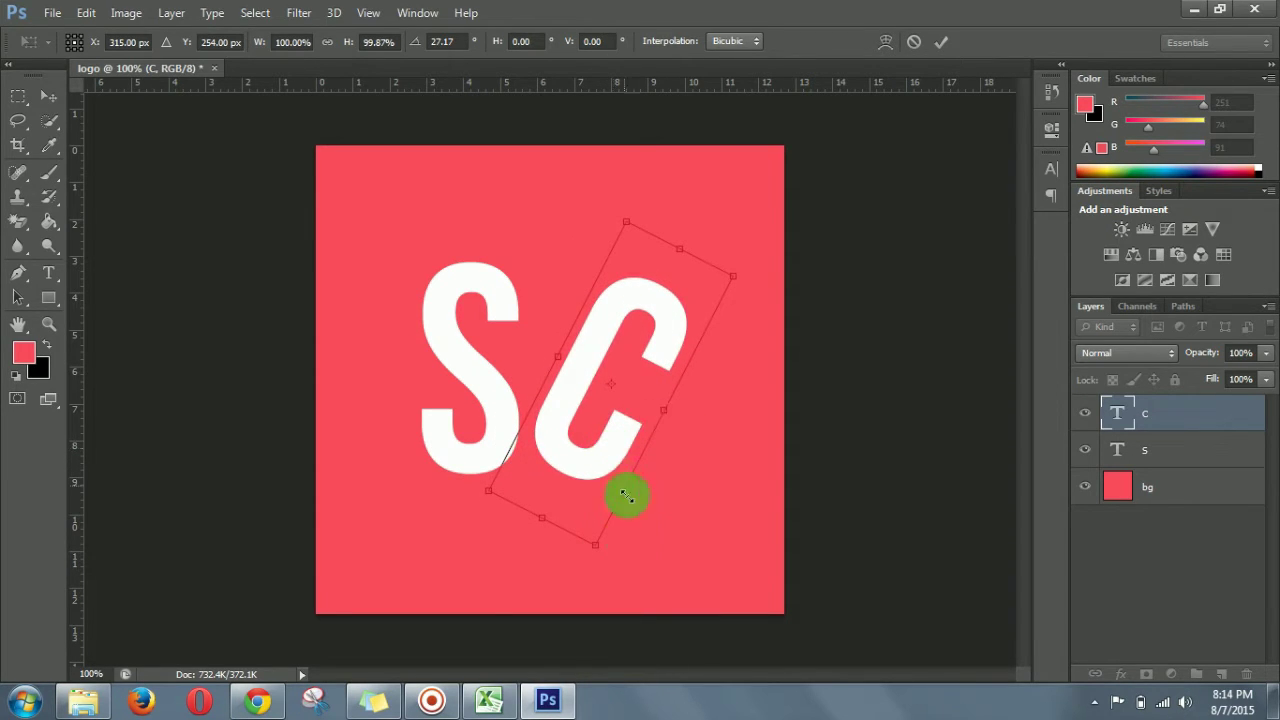
mouse_move(605, 577)
left_mouse_down()
mouse_move(749, 509)
mouse_move(668, 531)
mouse_move(571, 523)
mouse_move(637, 526)
left_mouse_up()
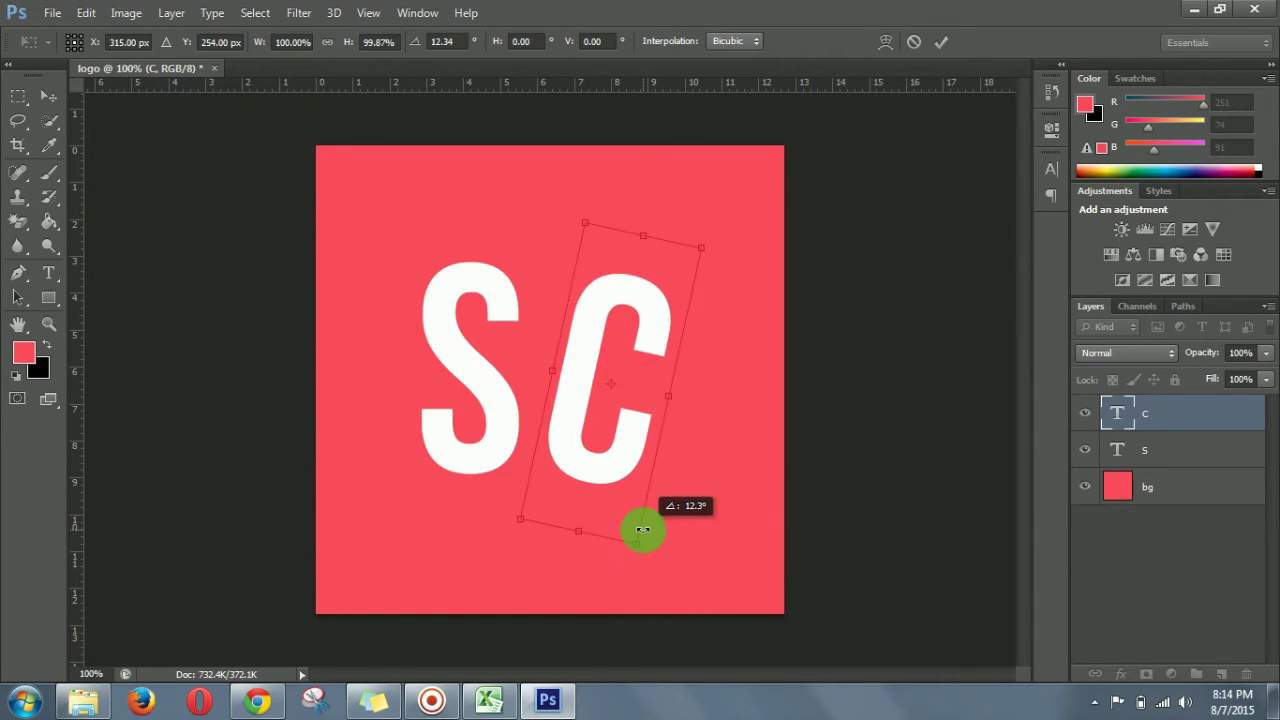
mouse_move(622, 465)
left_mouse_down()
mouse_move(606, 449)
mouse_move(590, 461)
left_mouse_up()
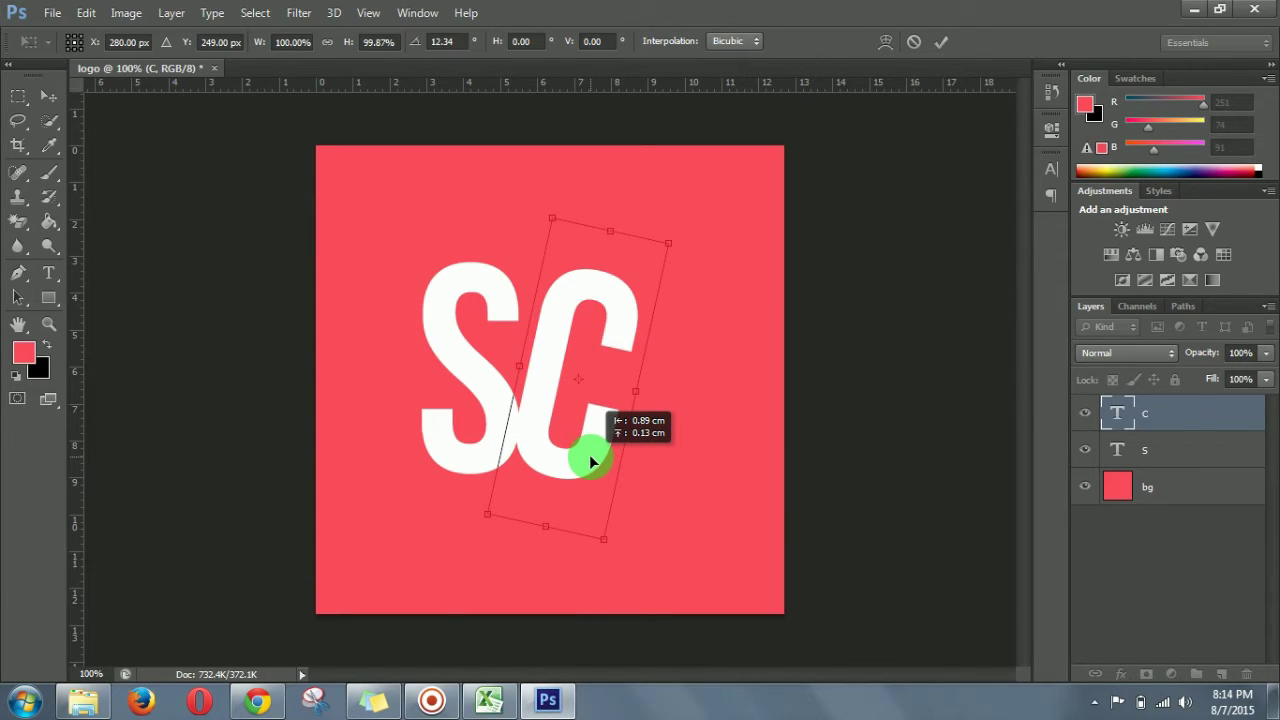
left_click_drag(590, 456, 592, 452)
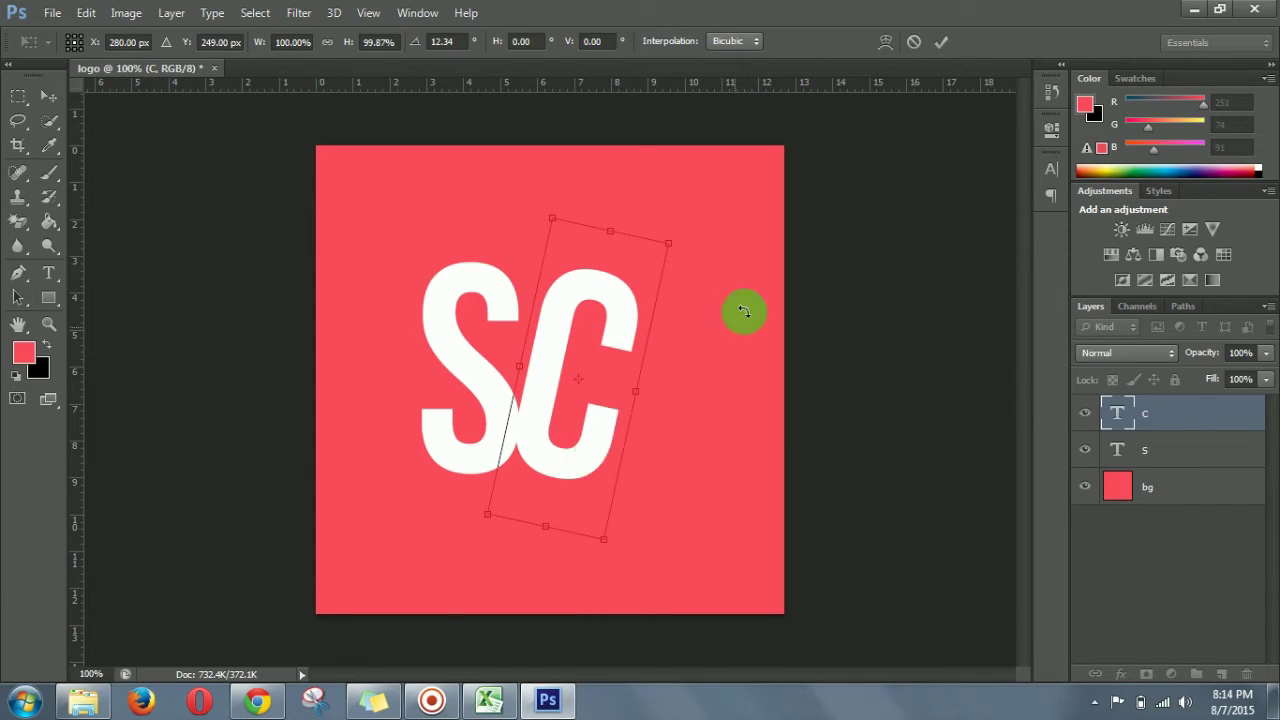
left_click(941, 42)
Merge the S and C layers into one SC layer and shift it right and up.
left_click(329, 41)
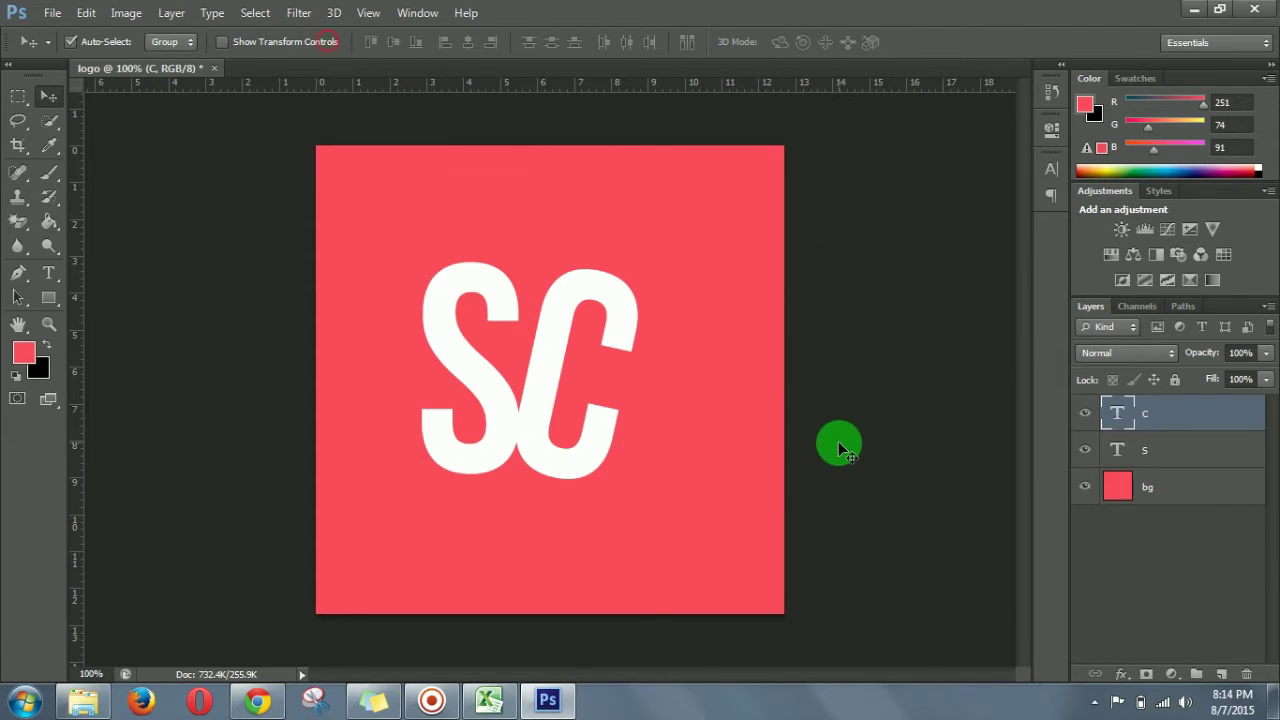
left_click(1163, 459)
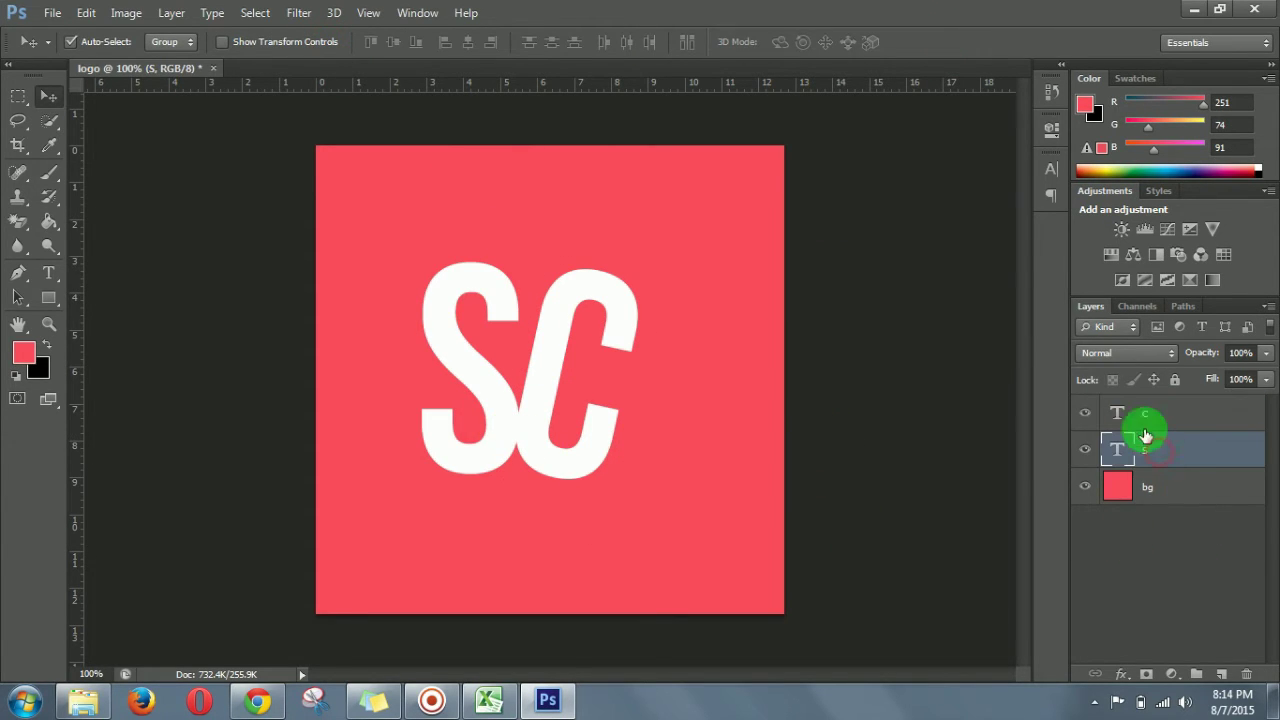
left_click(1157, 408, "shift")
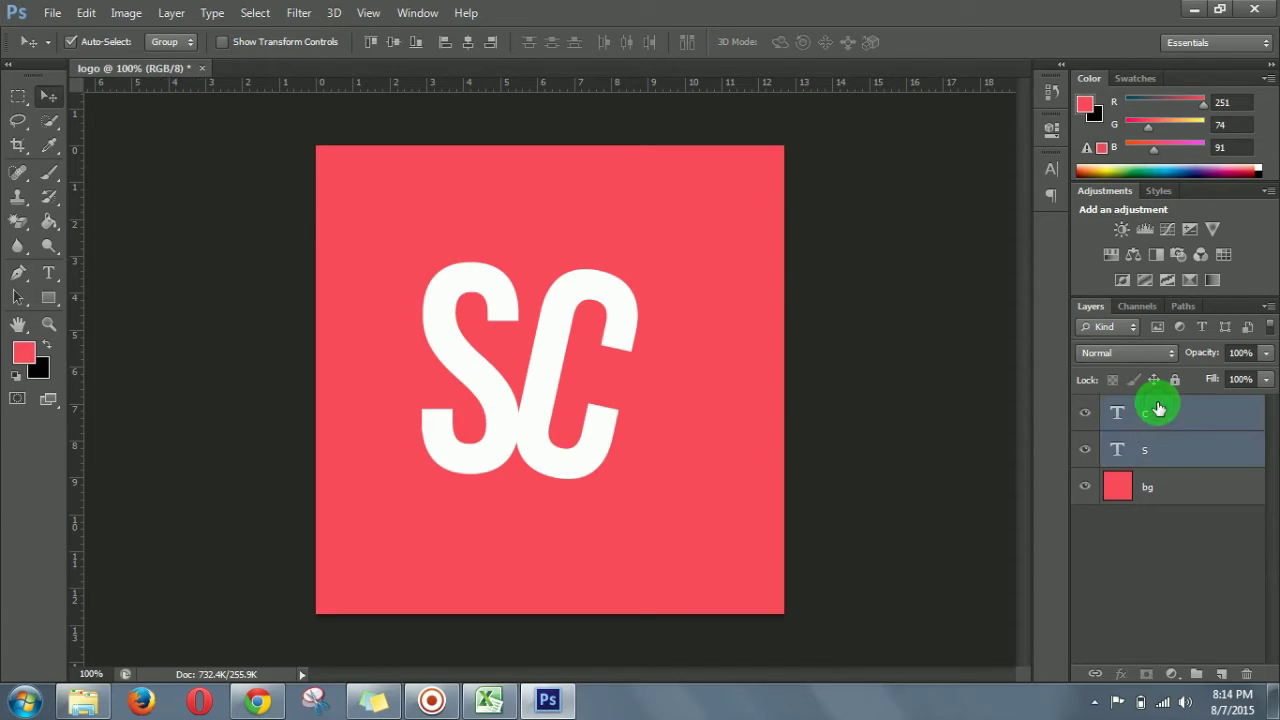
key("ctrl+e")
left_click(1160, 449)
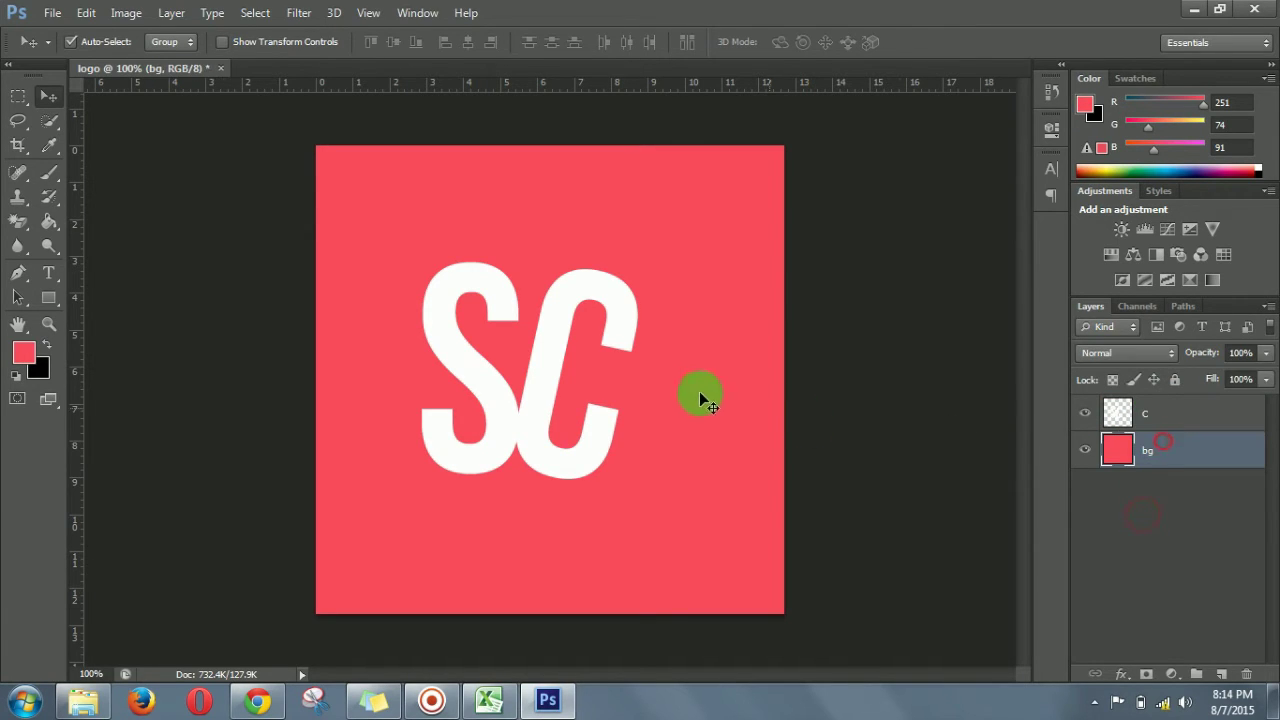
left_click(1166, 413)
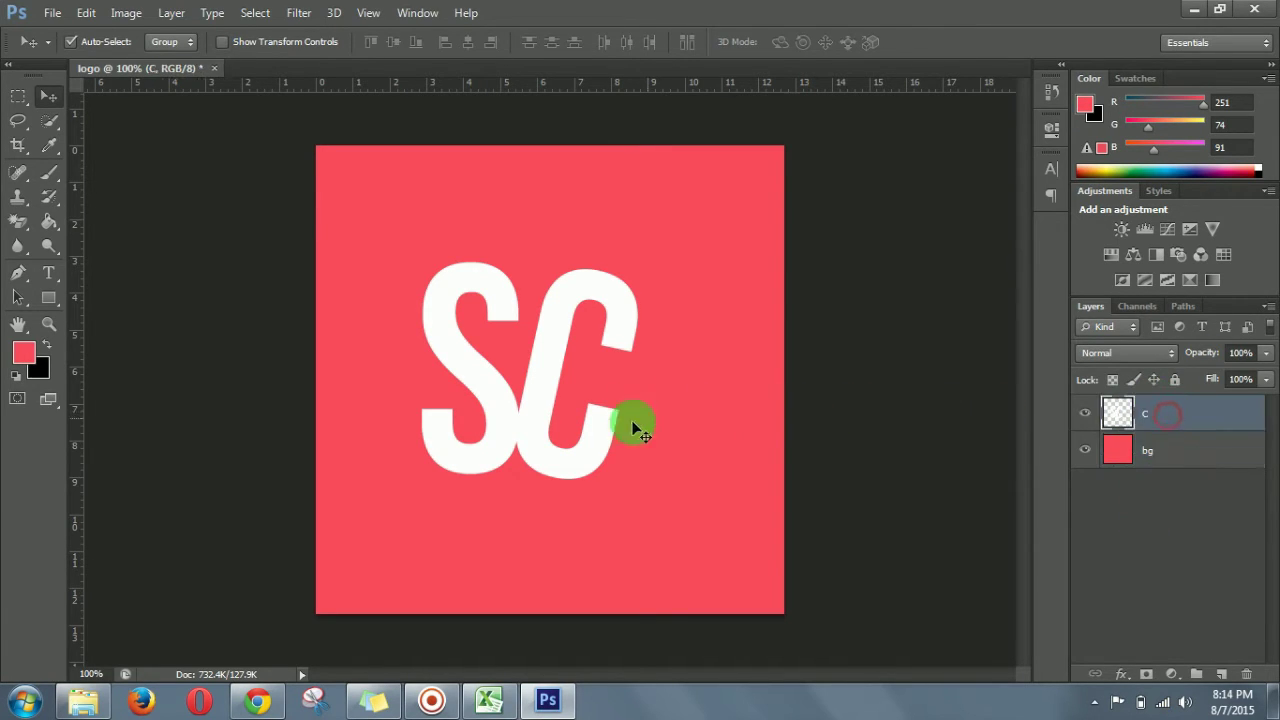
left_click_drag(611, 439, 637, 431)
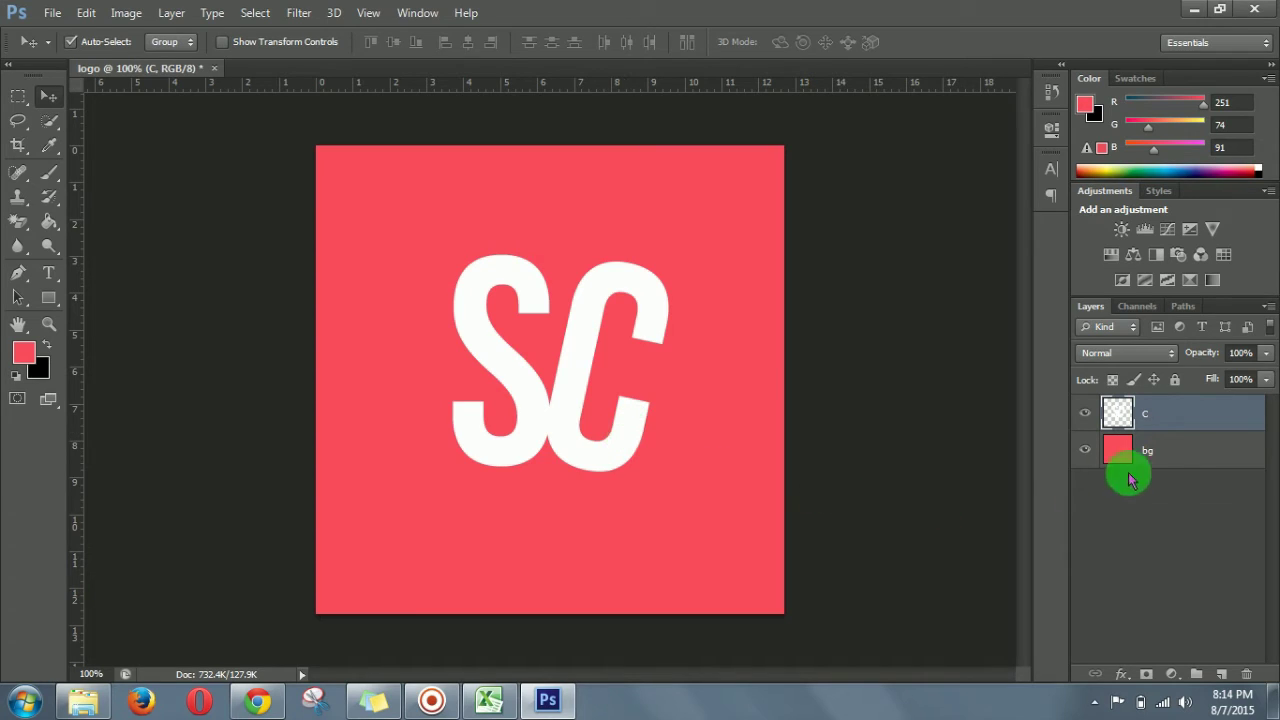
Centre the SC lettering vertically and horizontally on the bg layer.
left_click(1154, 452, "shift")
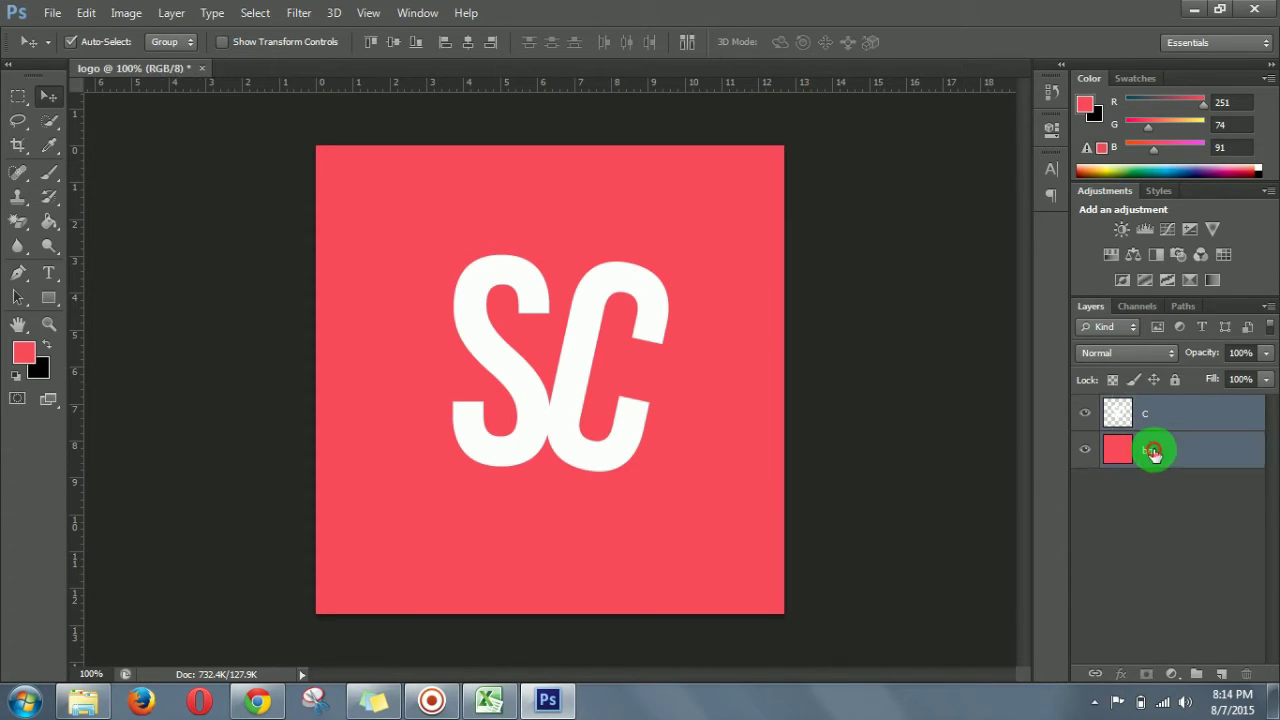
left_click(392, 45)
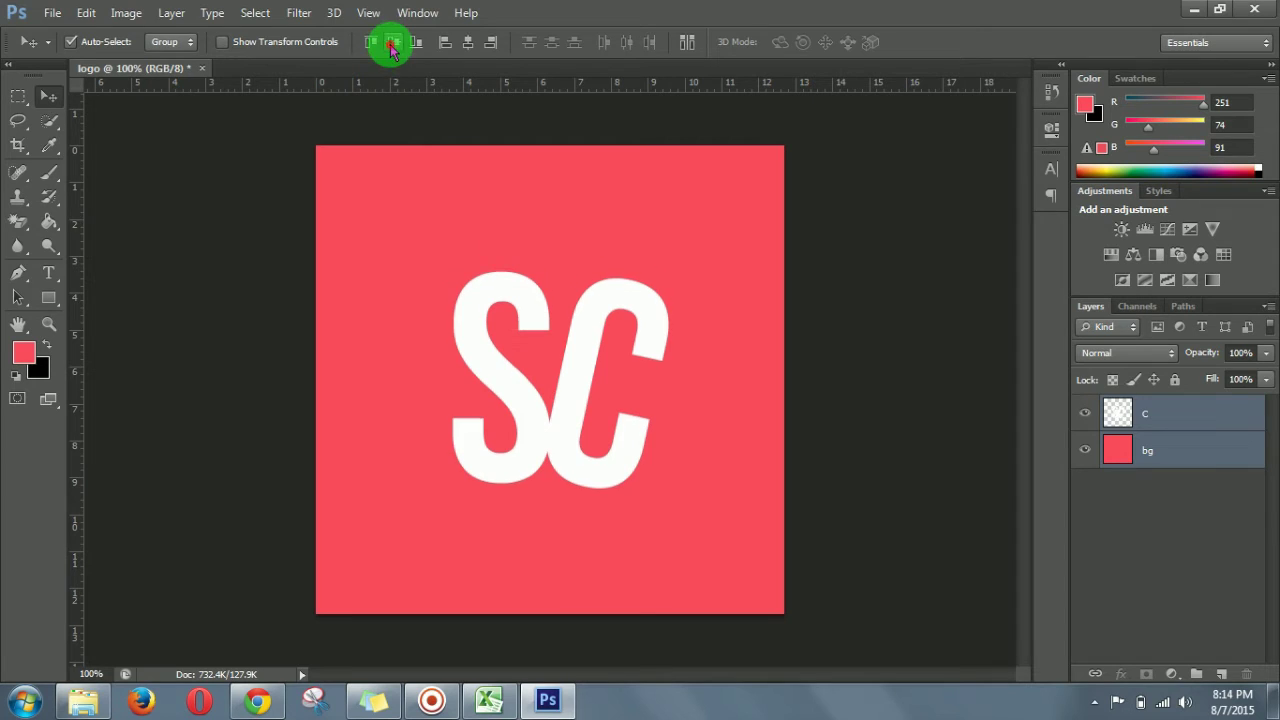
left_click(467, 45)
left_click(1143, 489)
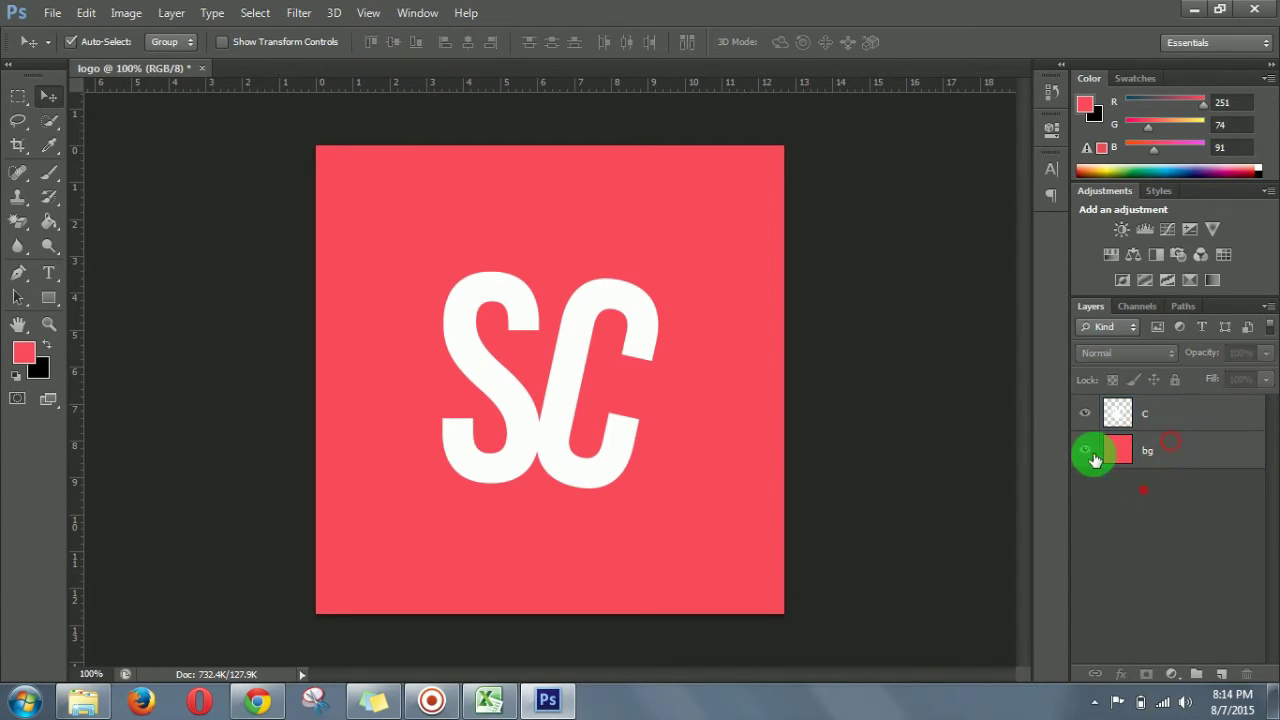
left_click(1150, 410)
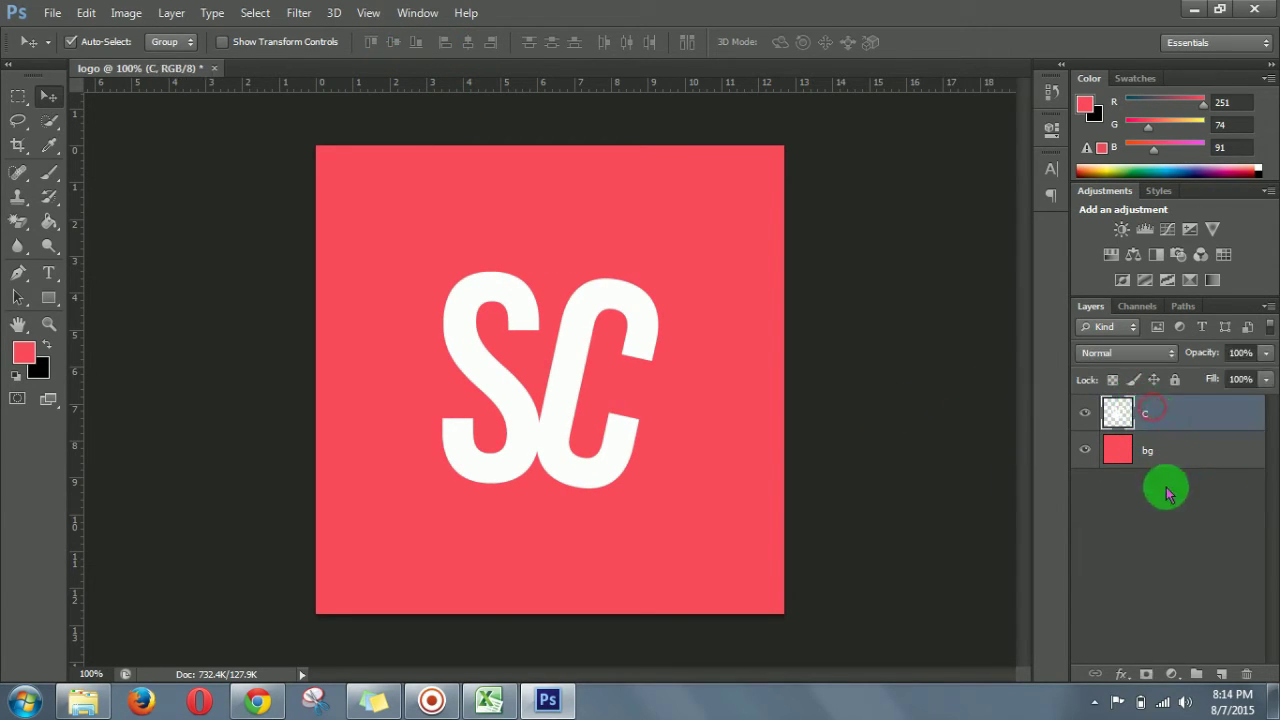
left_click(1159, 456)
right_click(1155, 452)
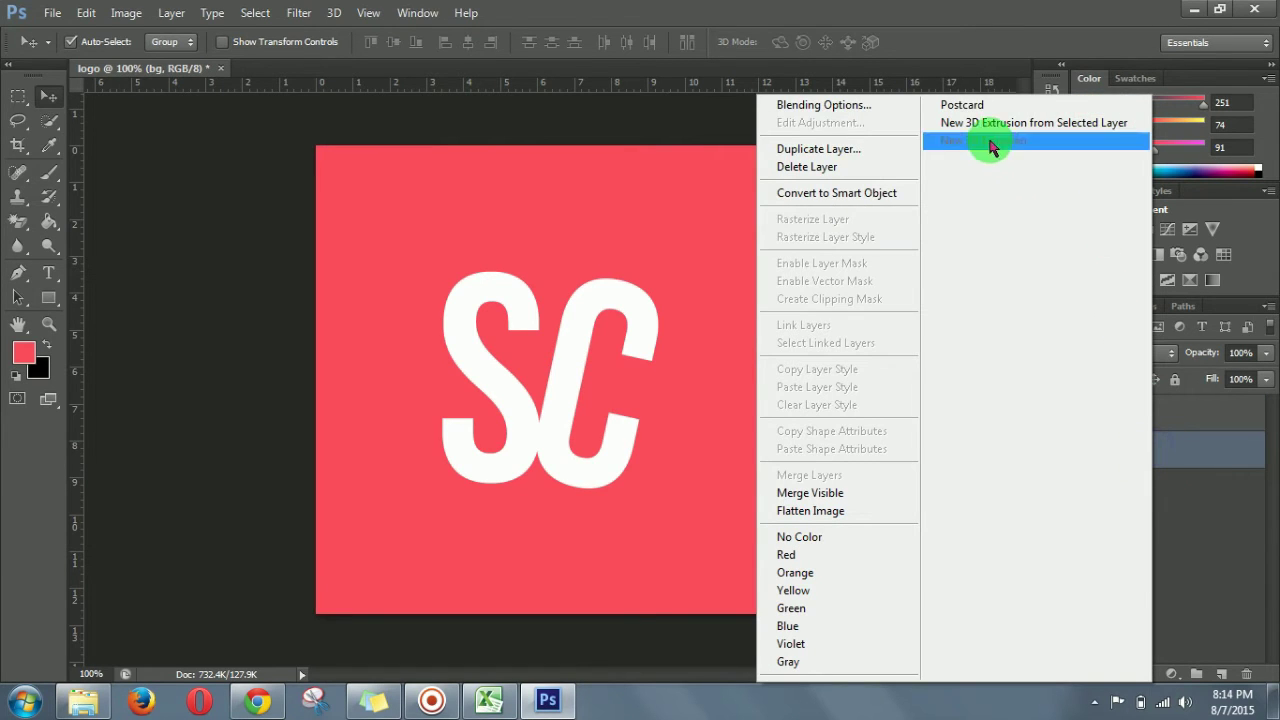
Turn bg into a 3D postcard and extrude the SC layer into 3D letters.
left_click(962, 105)
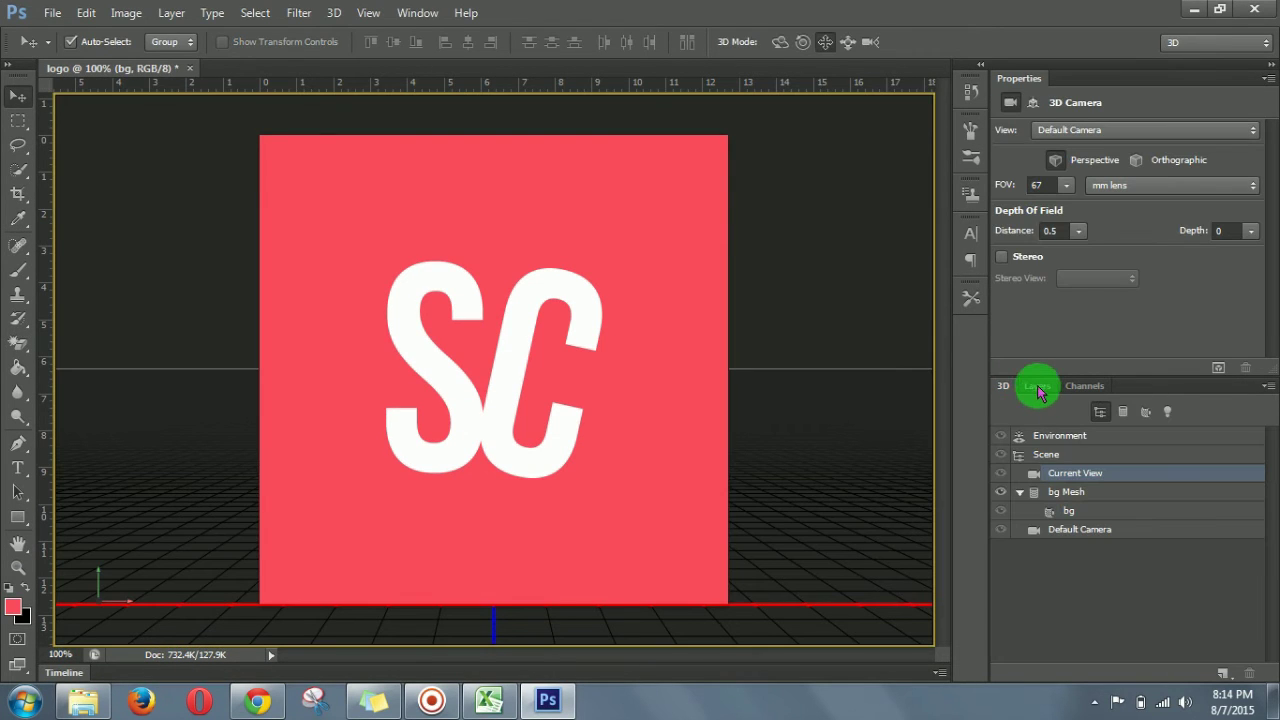
left_click(1038, 386)
left_click(1080, 493)
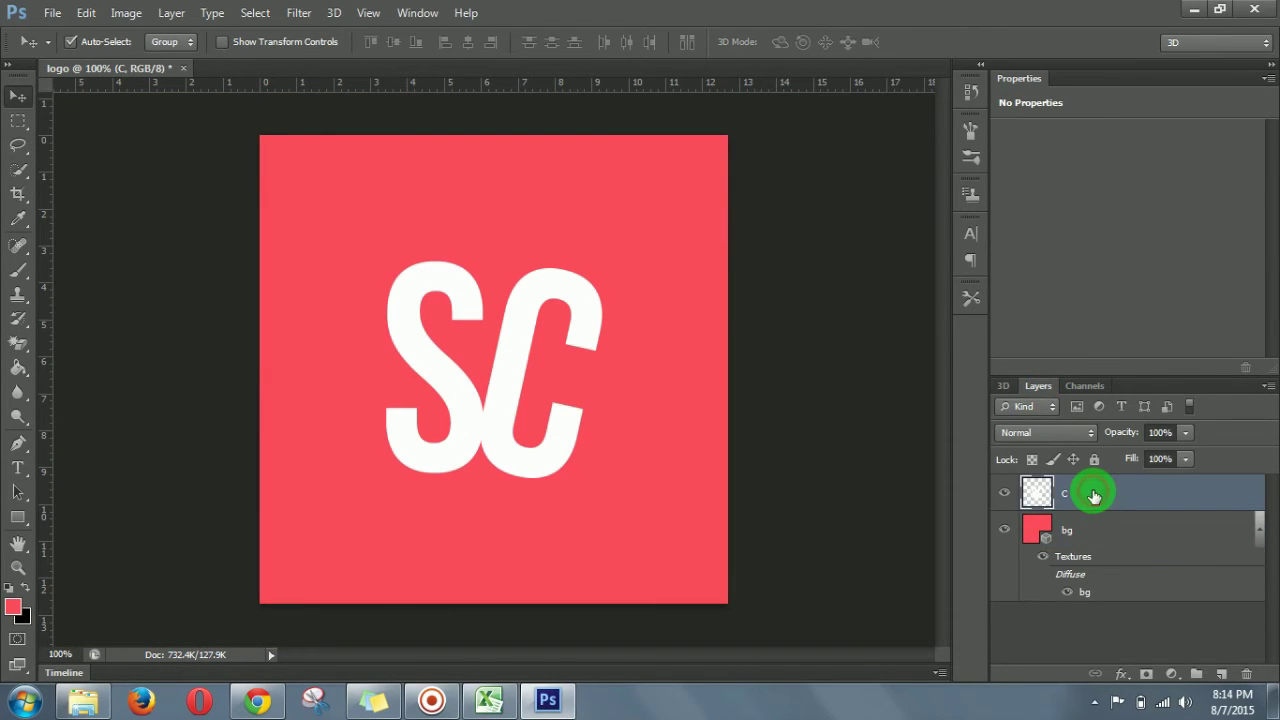
right_click(1094, 497)
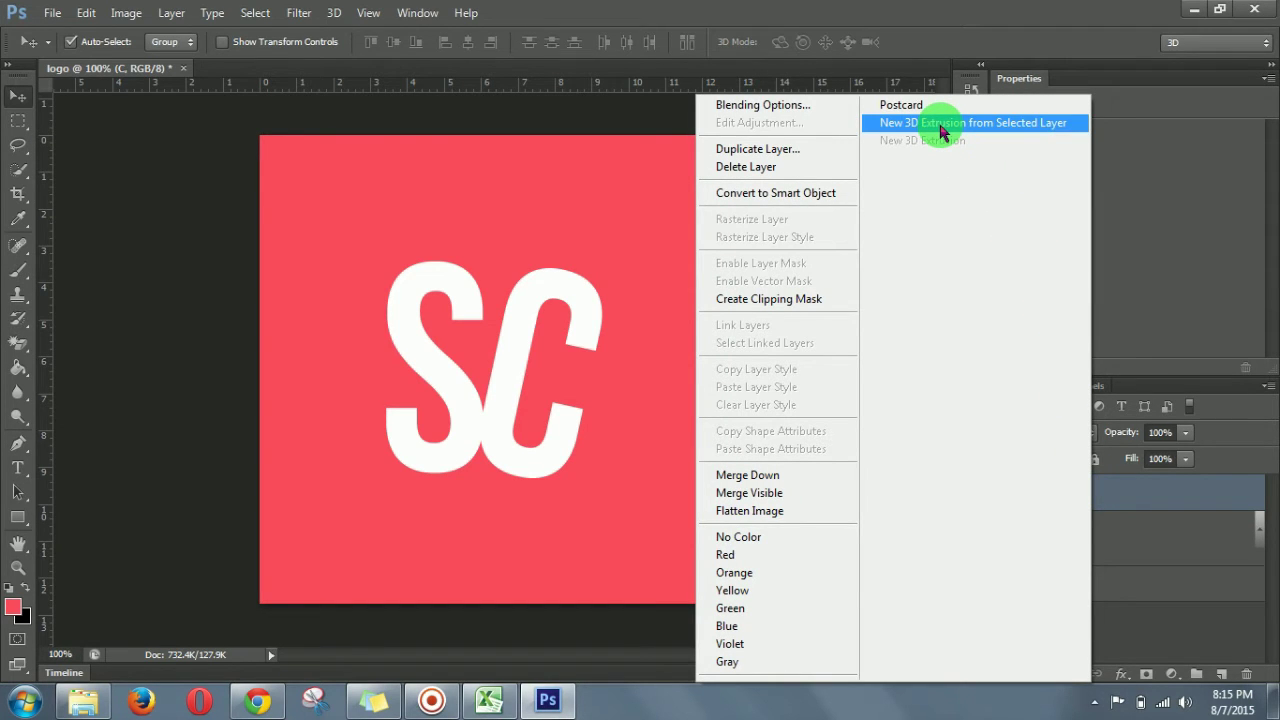
left_click(941, 131)
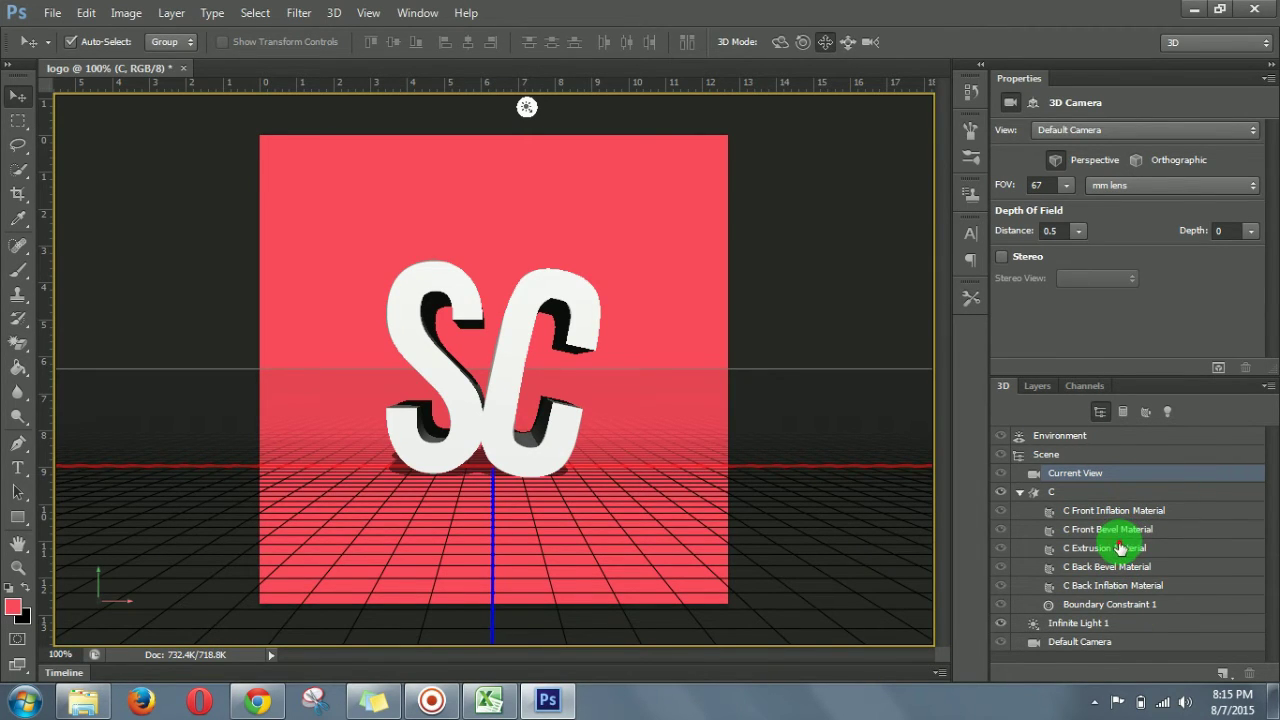
left_click(1120, 548)
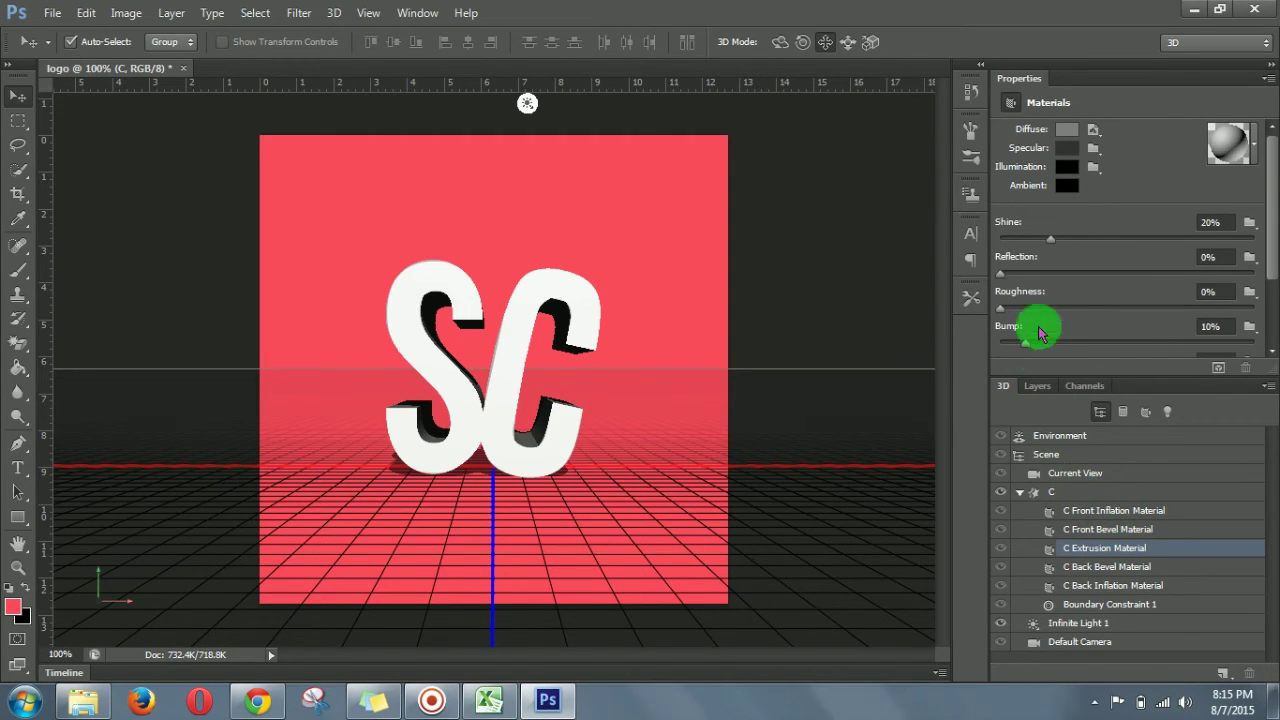
Give the letters' extrusion material 7% reflection and 34% shine.
left_click_drag(1002, 274, 1020, 272)
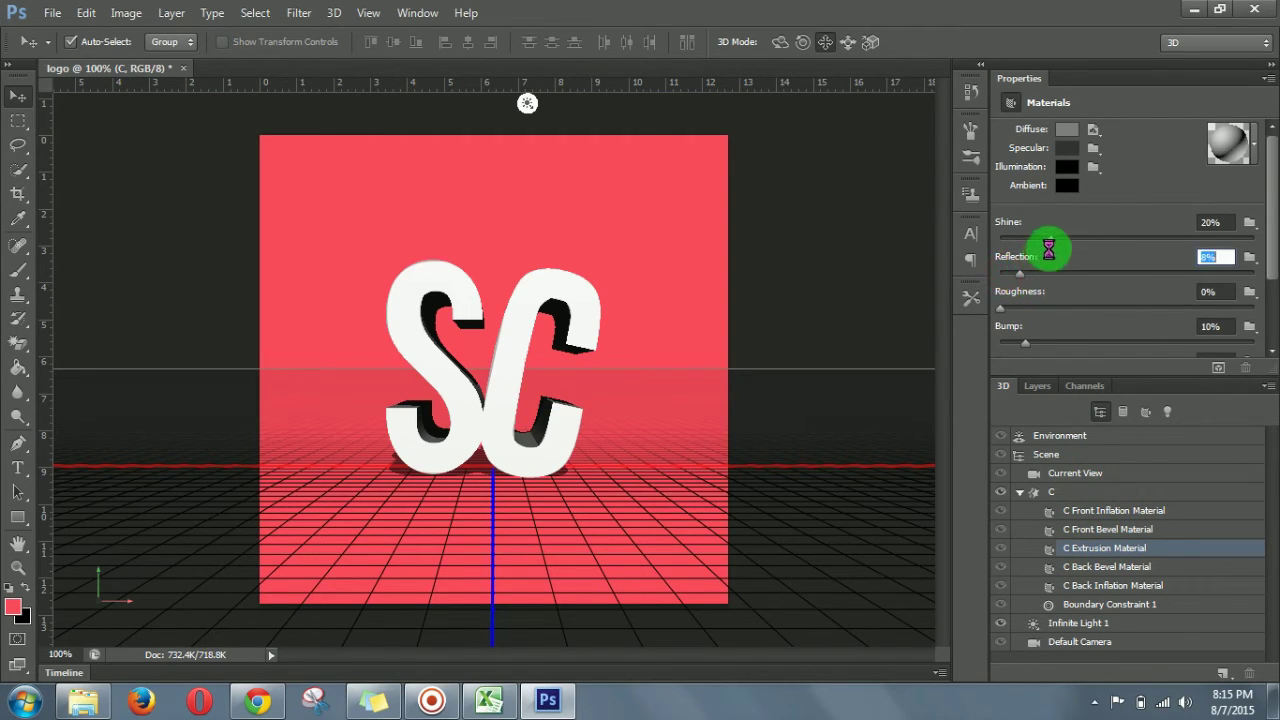
left_click(1052, 239)
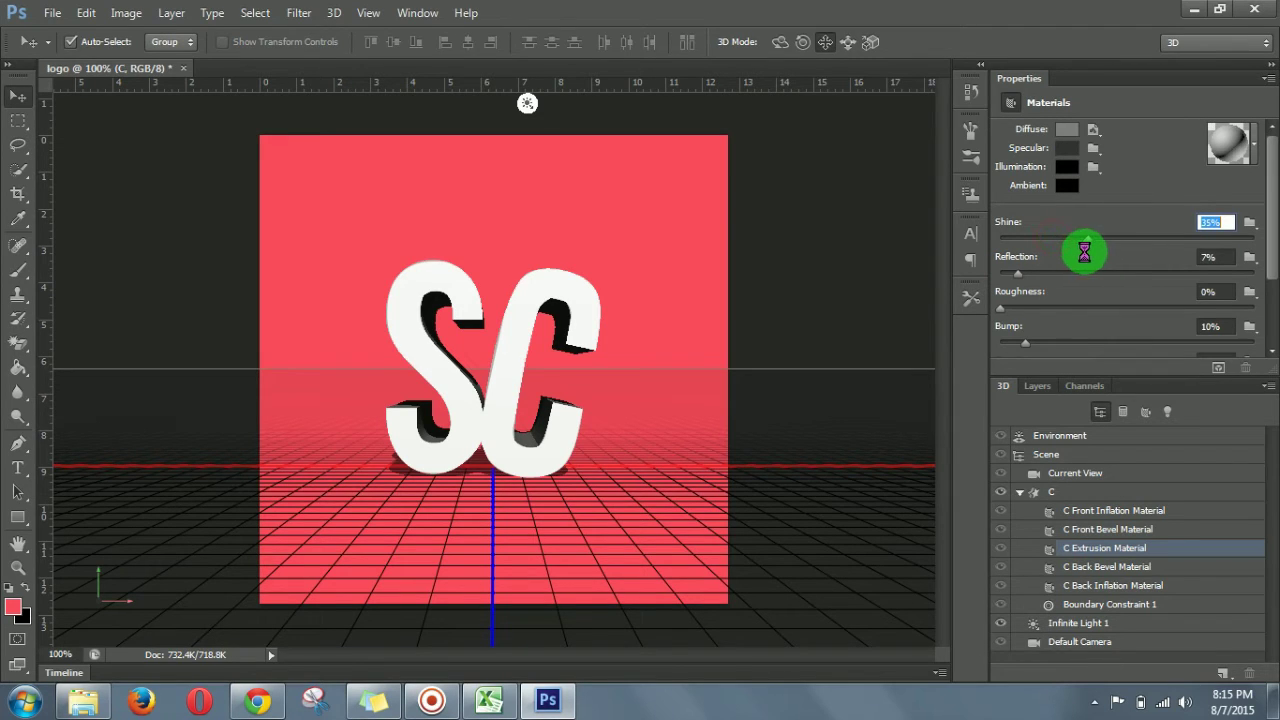
left_click(1039, 388)
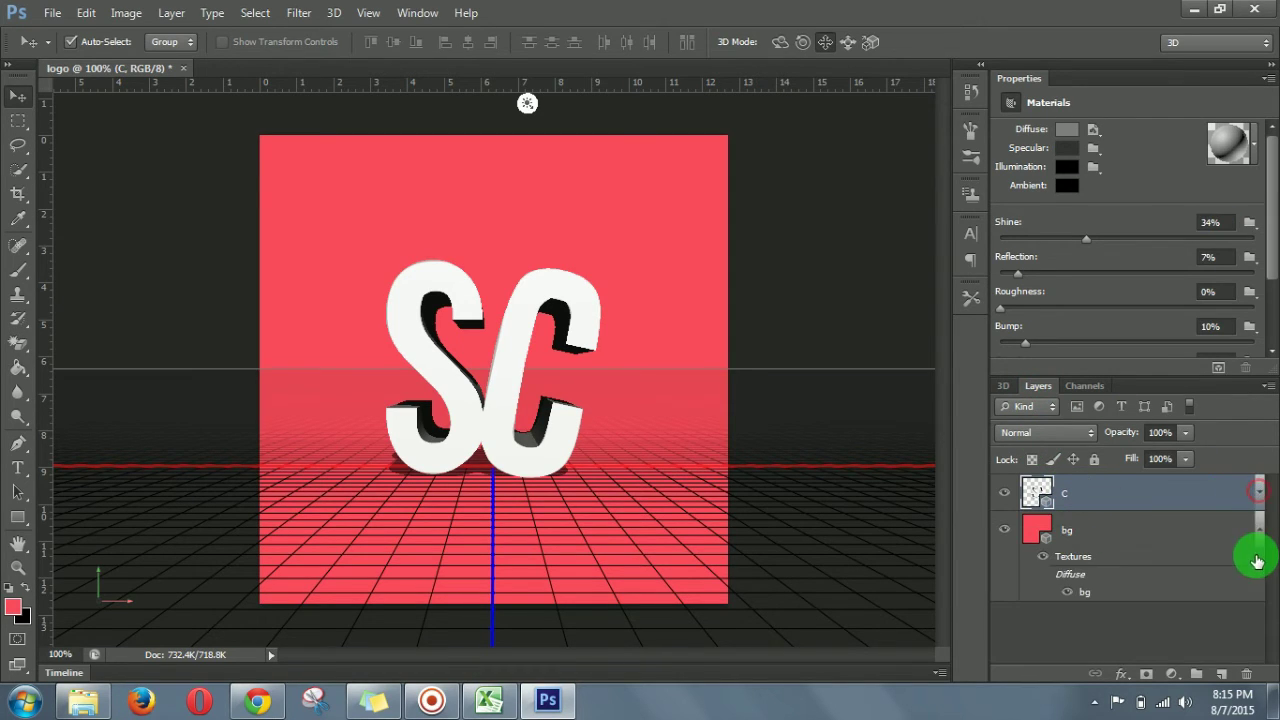
Select the C and bg layers, merge them into a 3D layer named bg, and select it.
left_click(1259, 530)
left_click(1082, 572)
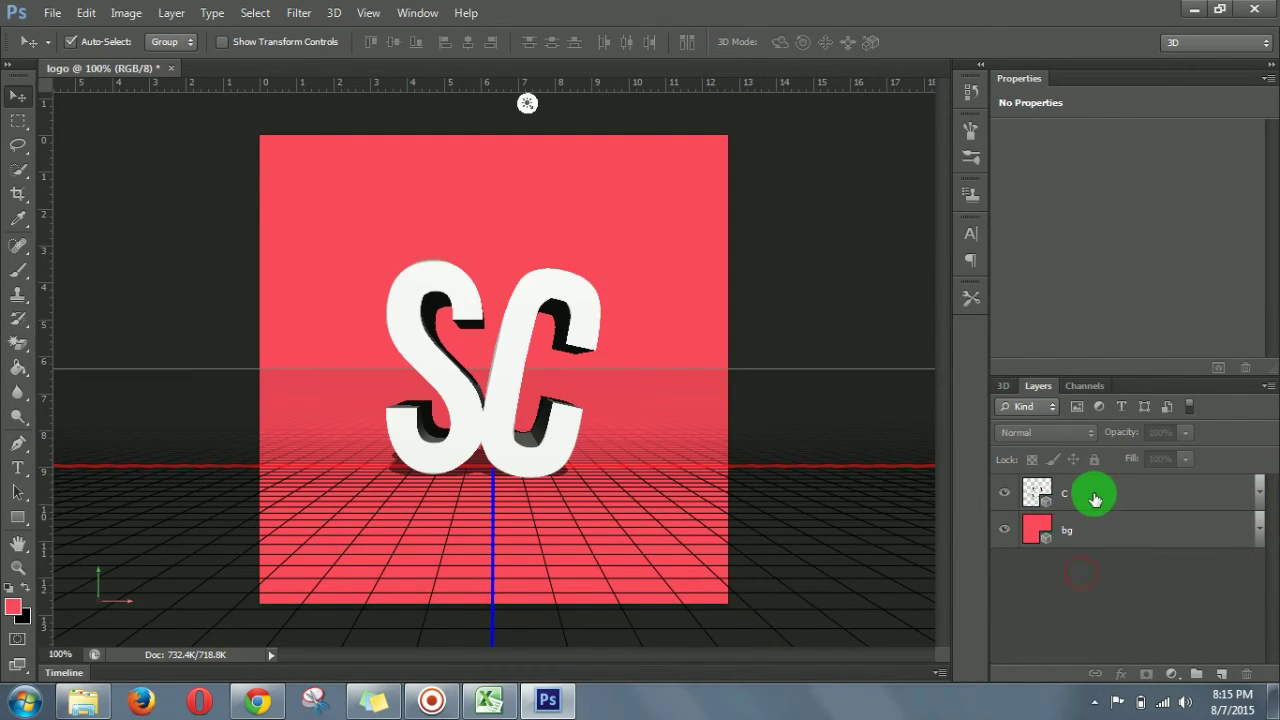
left_click(1094, 495)
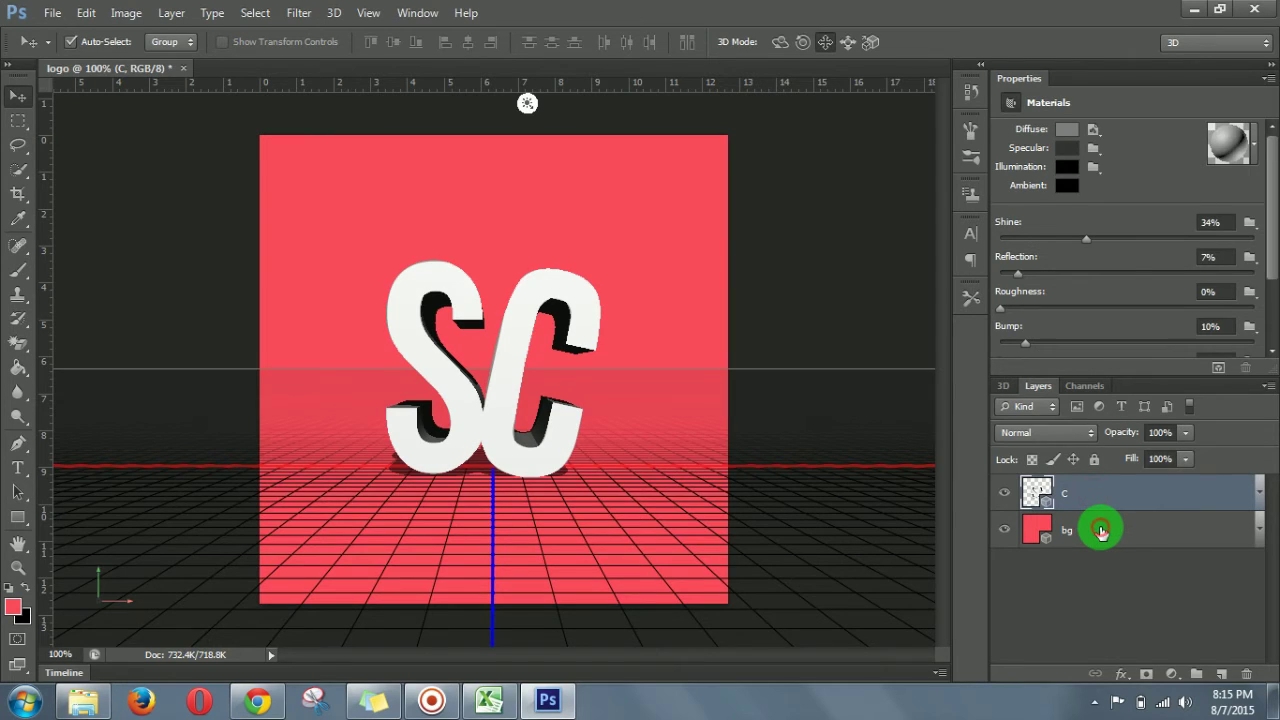
left_click(1100, 530)
left_click(1097, 558)
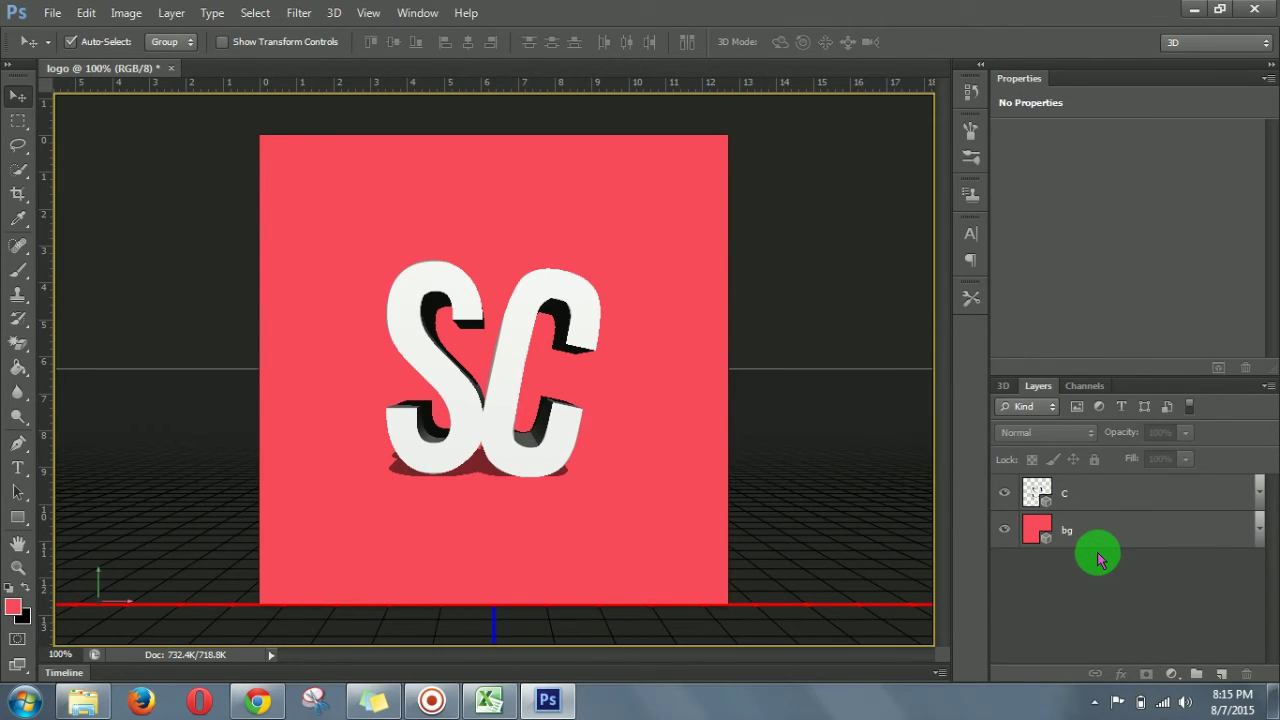
left_click(1092, 520)
left_click(1097, 498, "shift")
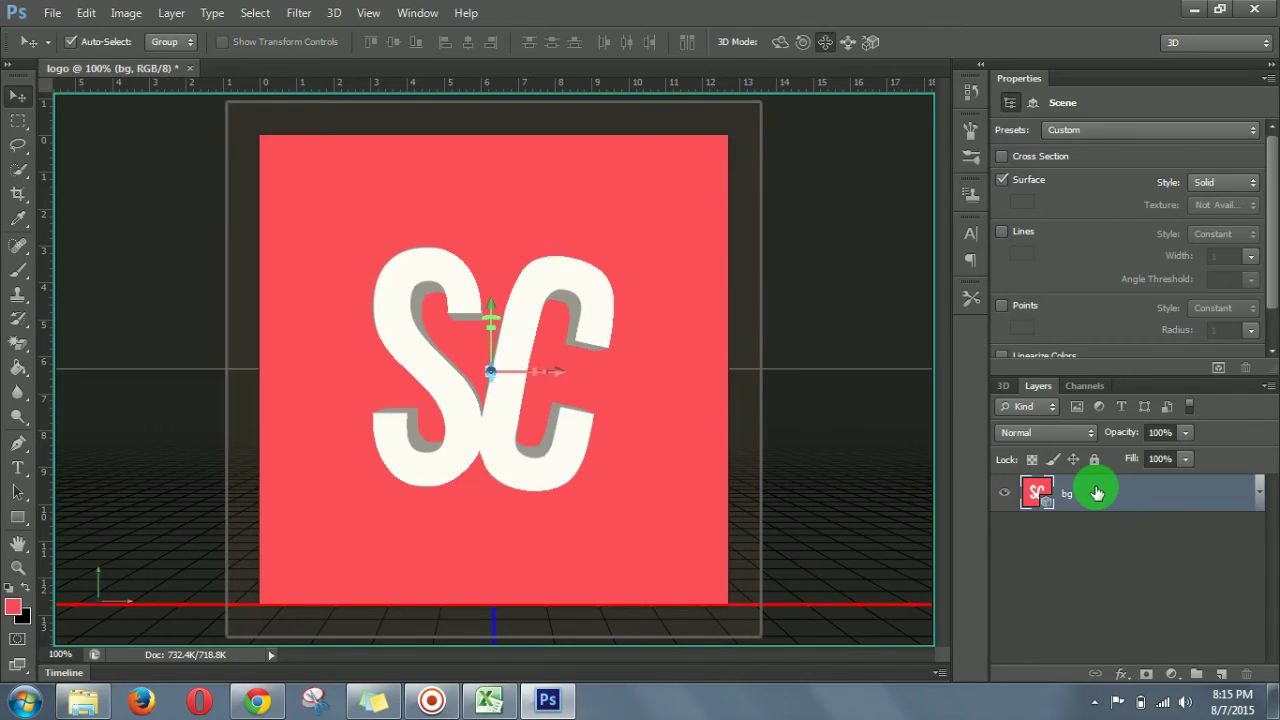
left_click(1090, 516)
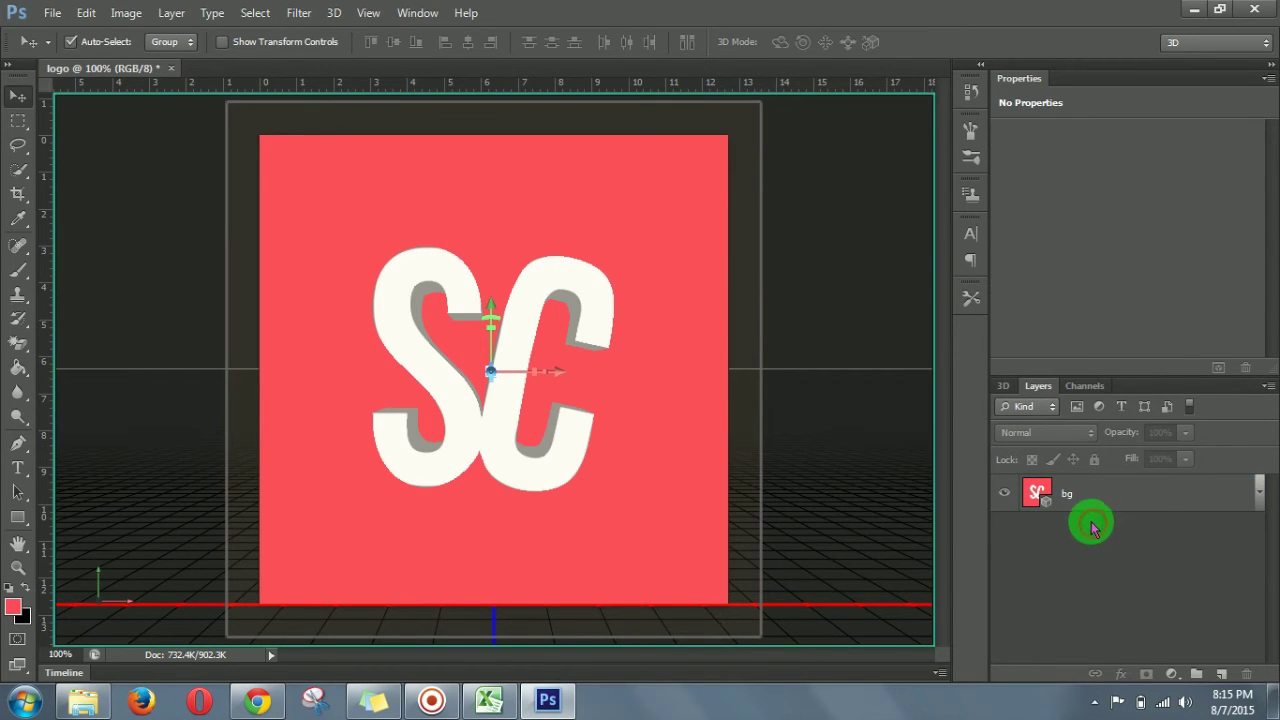
left_click(1080, 497)
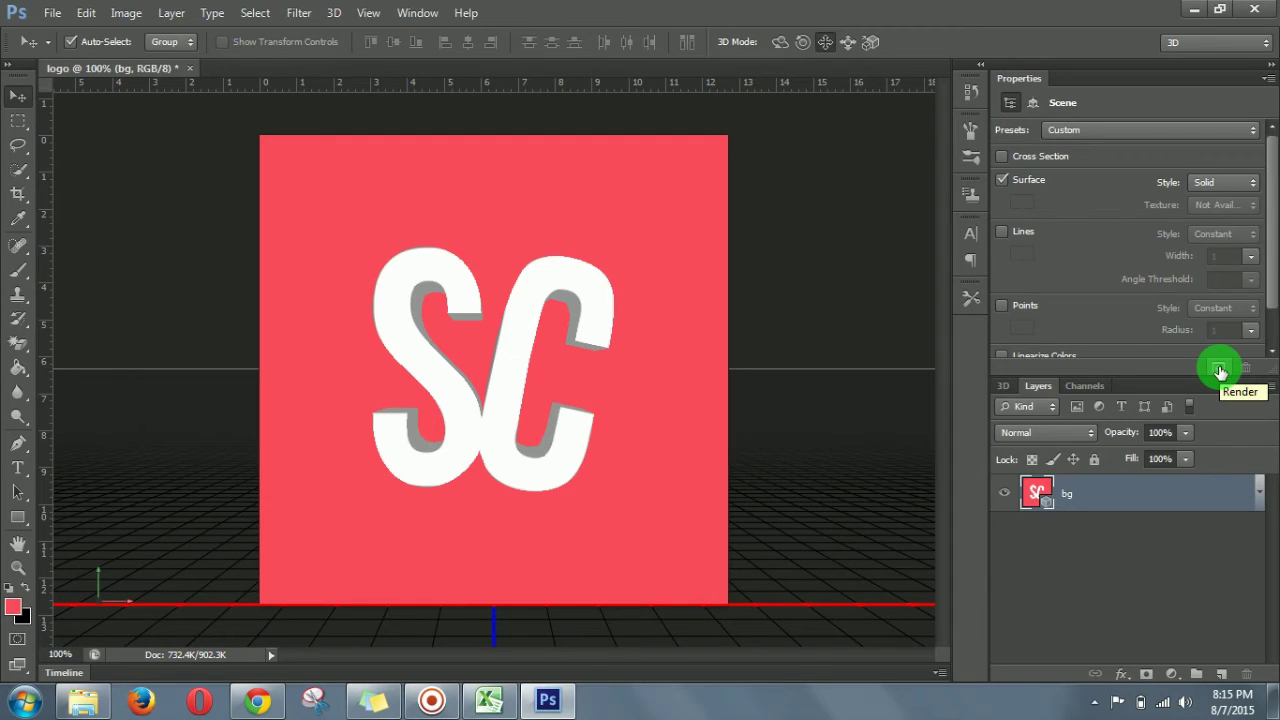
Render the 3D scene from the 3D menu, then stop it once the SC letters show shading and shadows.
left_click(333, 13)
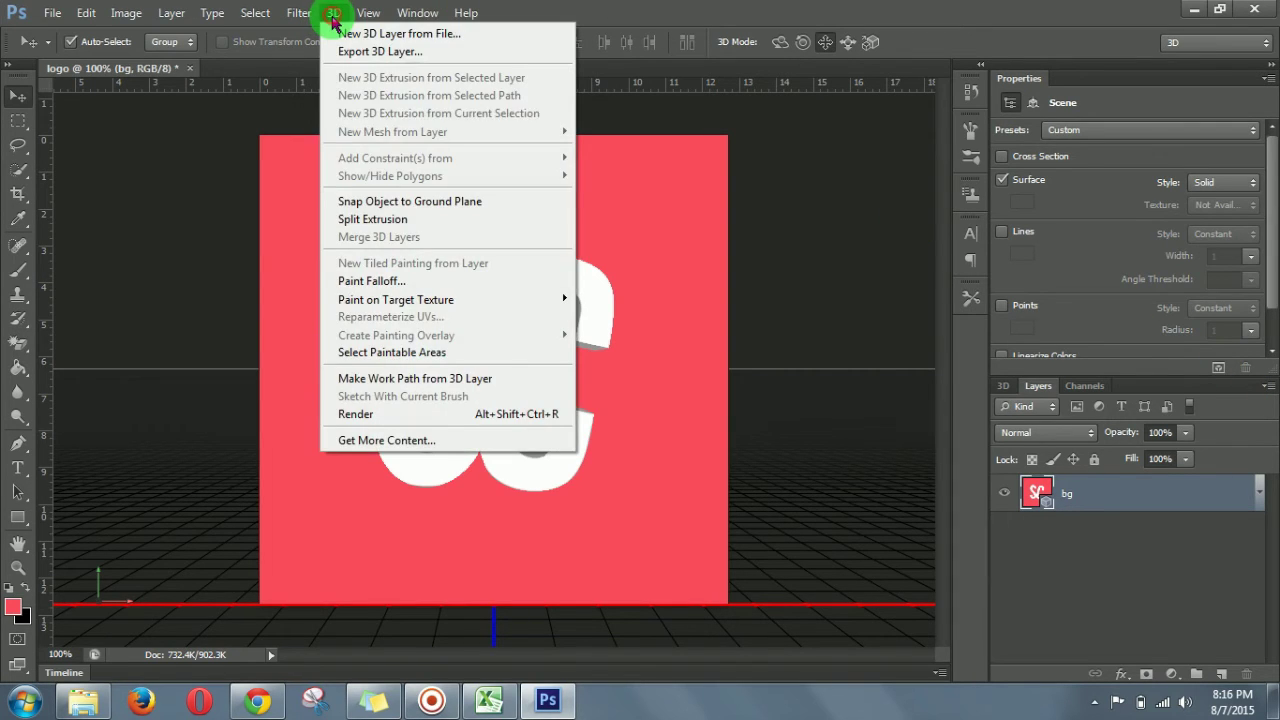
left_click(430, 416)
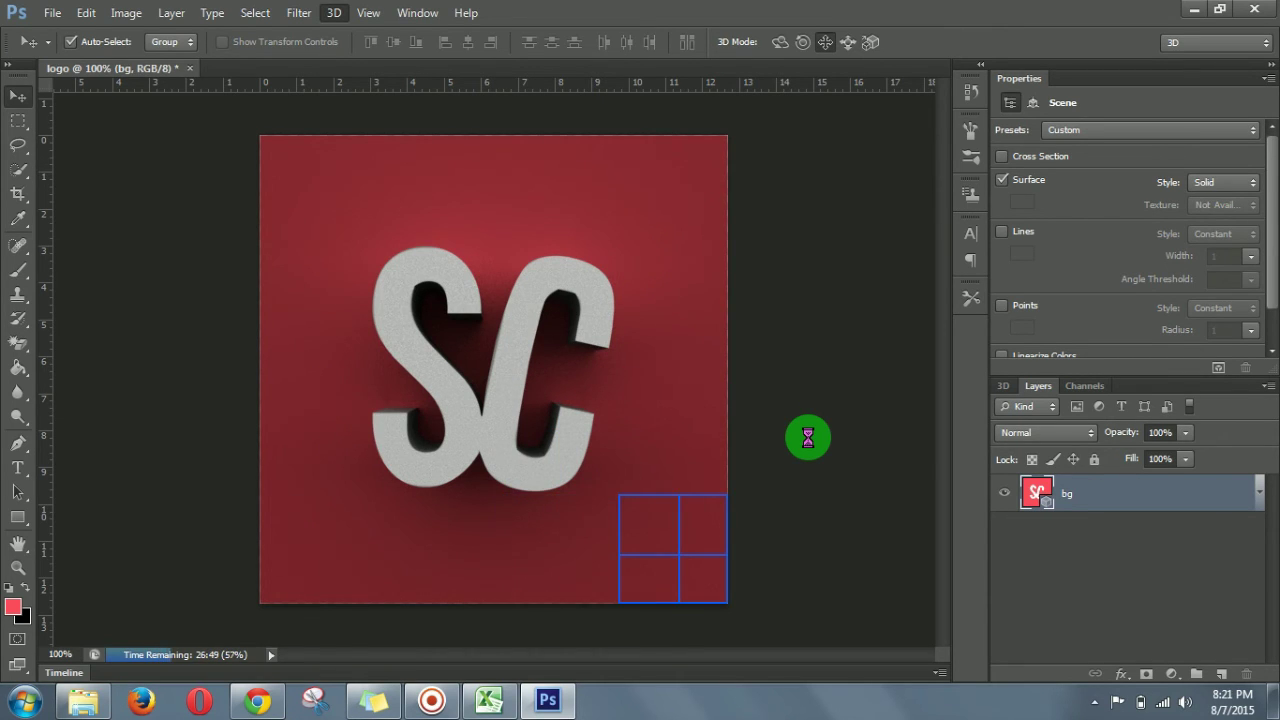
left_click(1086, 529)
Deselect the bg layer and start a Save As into the Desktop folder.
left_click(1080, 506)
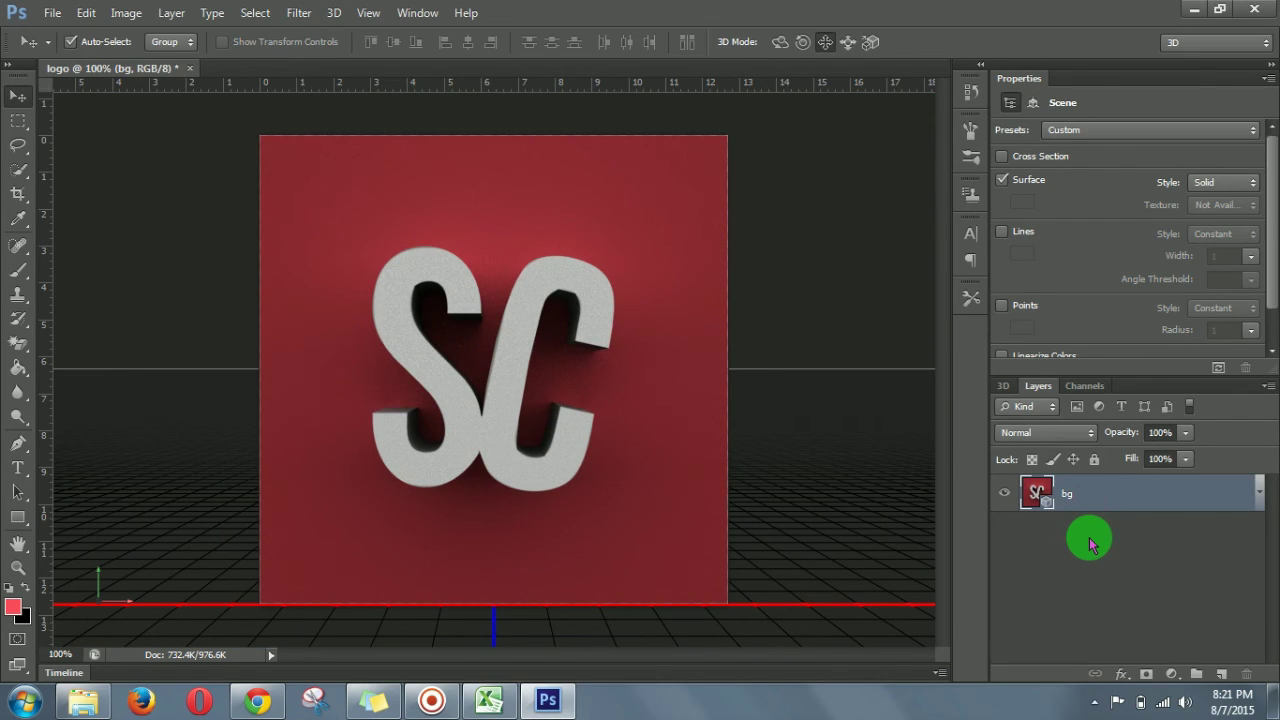
left_click(1086, 537)
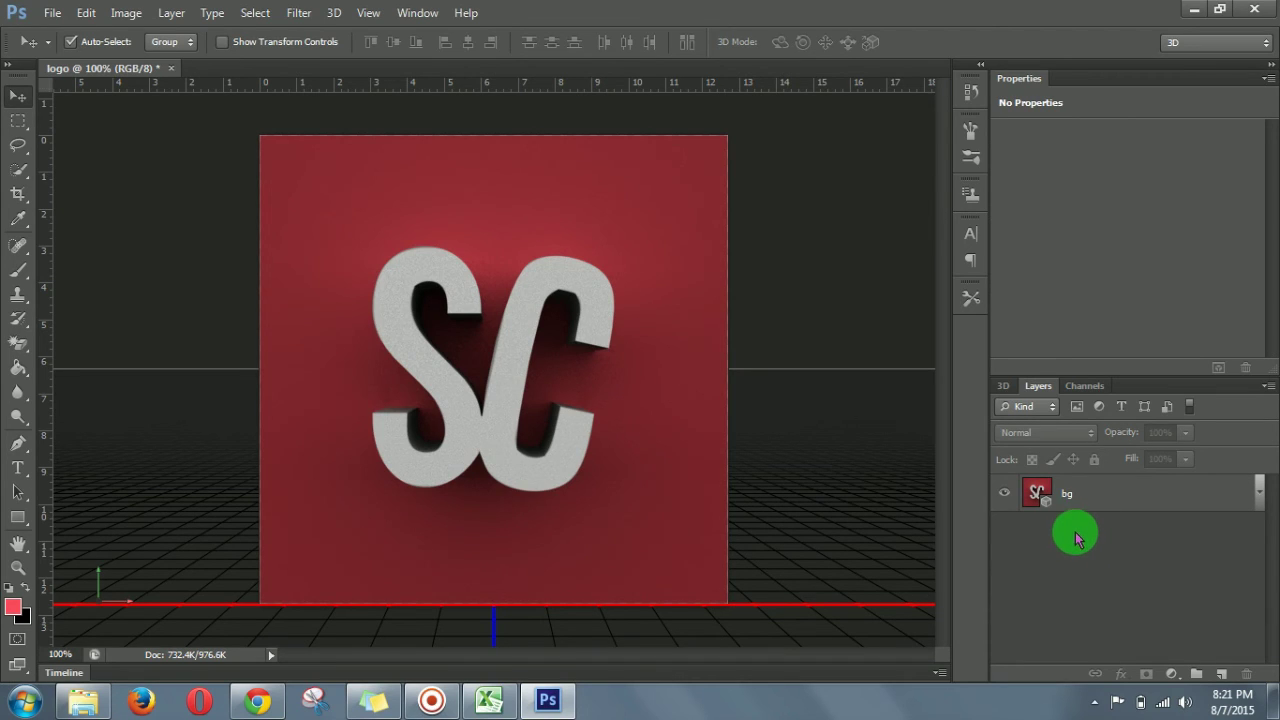
left_click(52, 13)
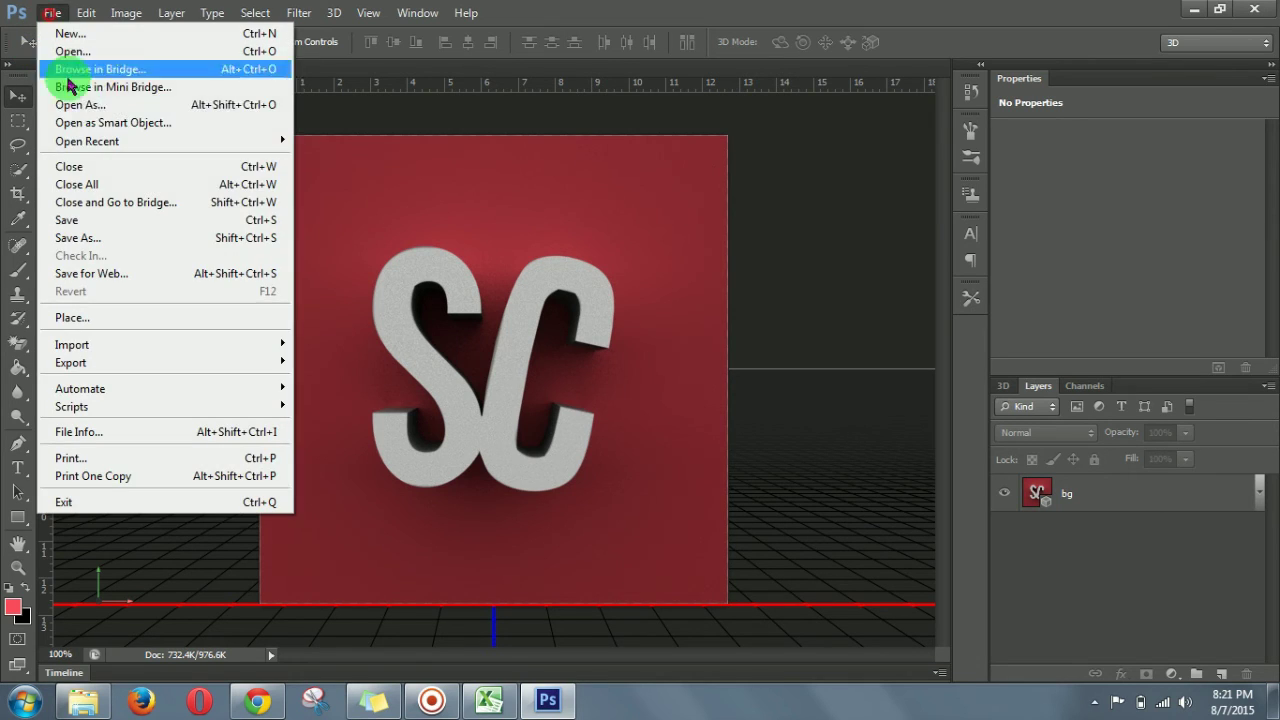
left_click(113, 240)
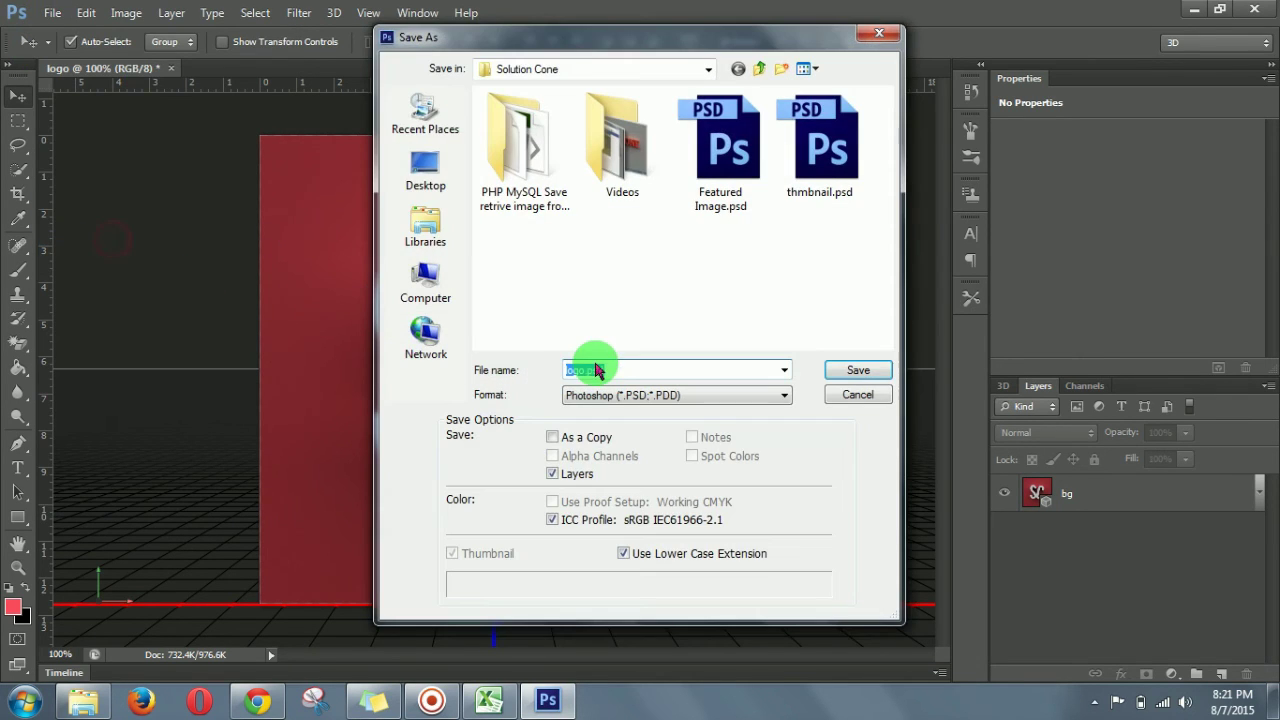
left_click(422, 185)
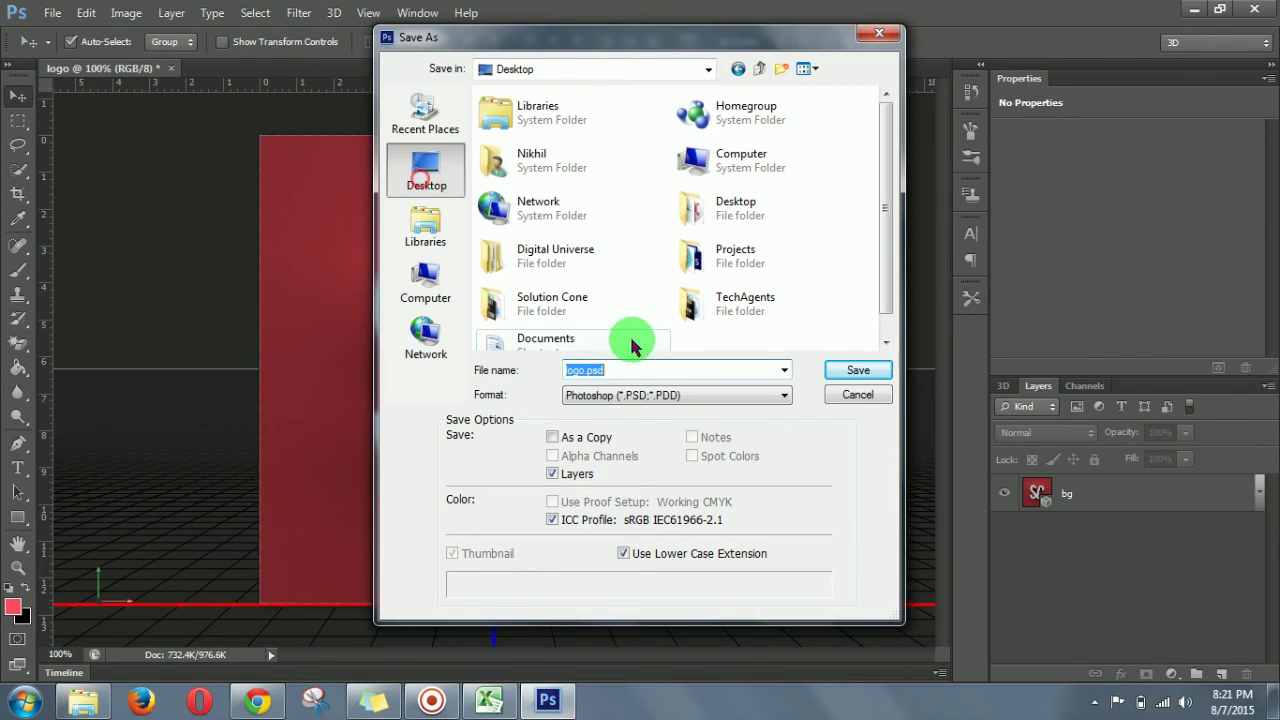
Save the logo as PNG named logo.png with default PNG options, then minimize Photoshop.
left_click(623, 395)
left_click(641, 619)
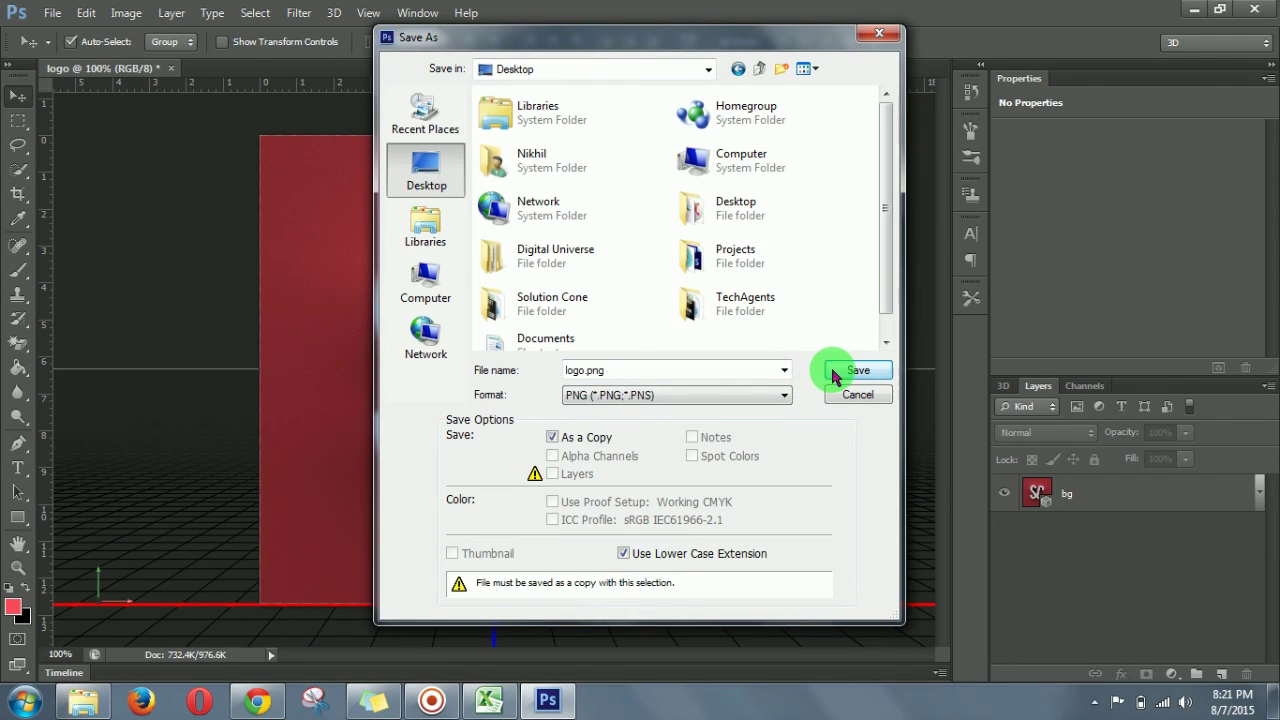
left_click(832, 370)
left_click(697, 214)
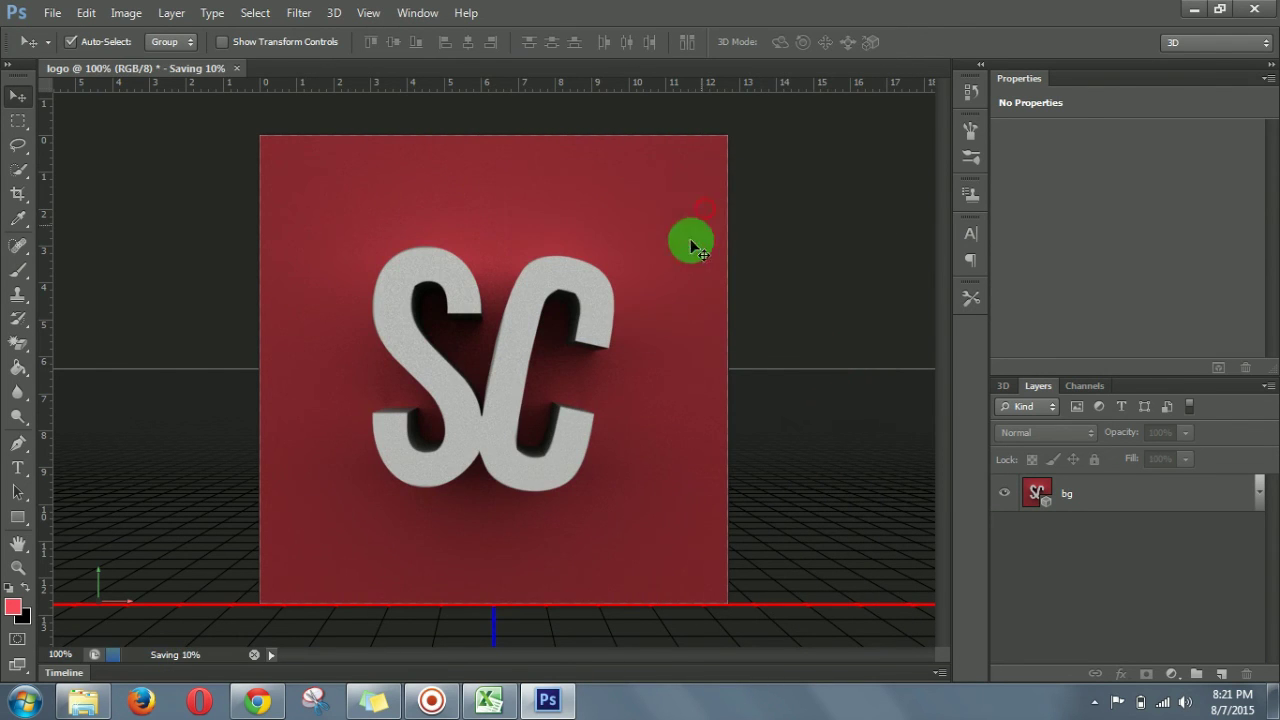
left_click(545, 700)
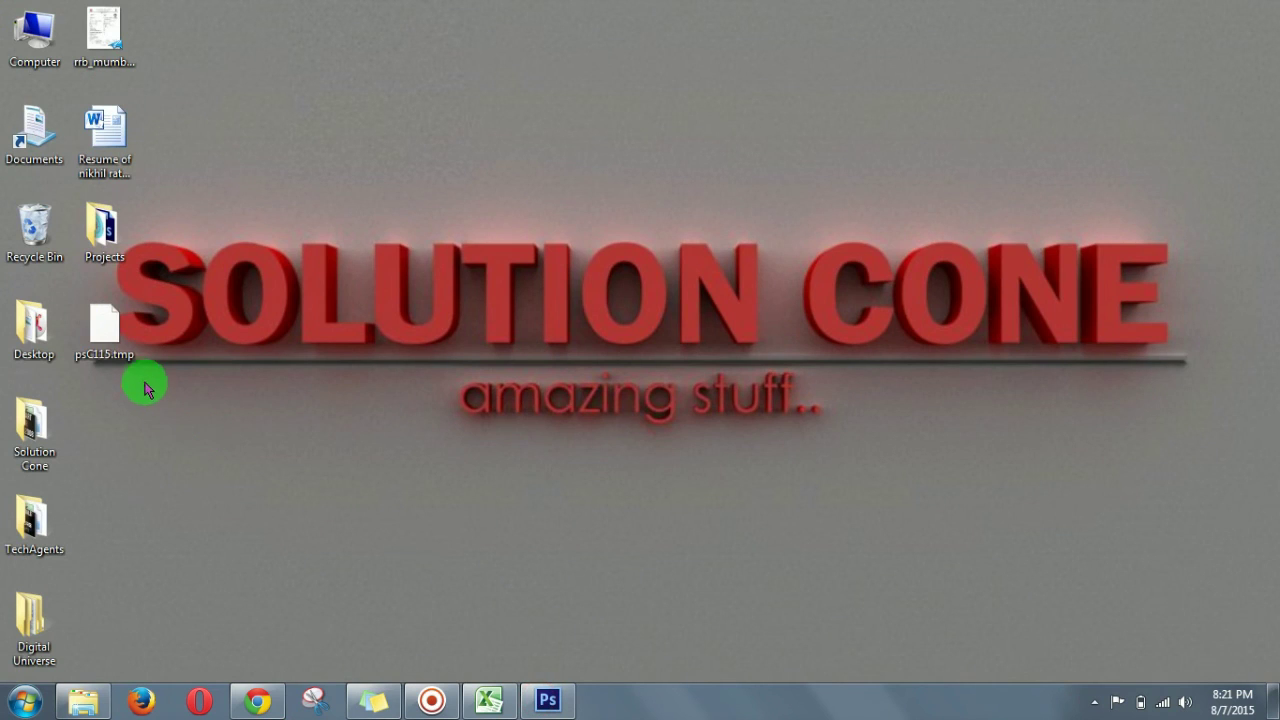
double_click(103, 330)
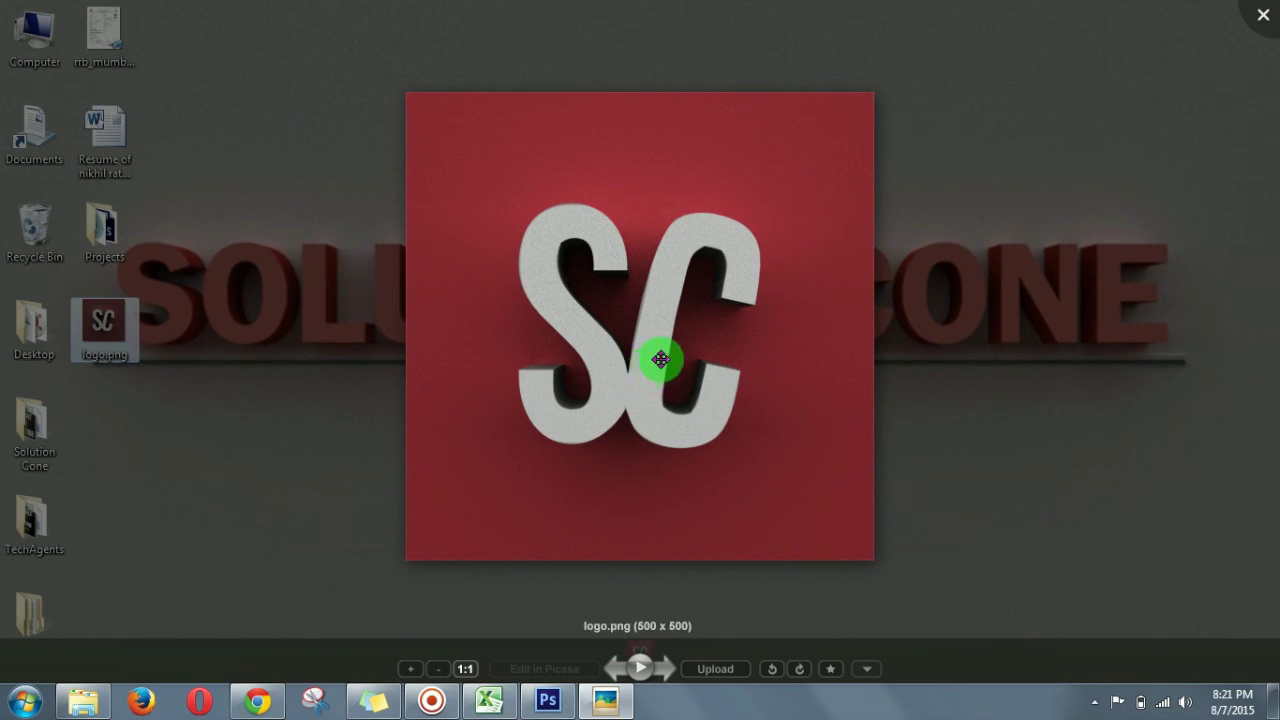
mouse_move(645, 385)
left_mouse_down()
mouse_move(579, 360)
mouse_move(586, 400)
left_mouse_up()
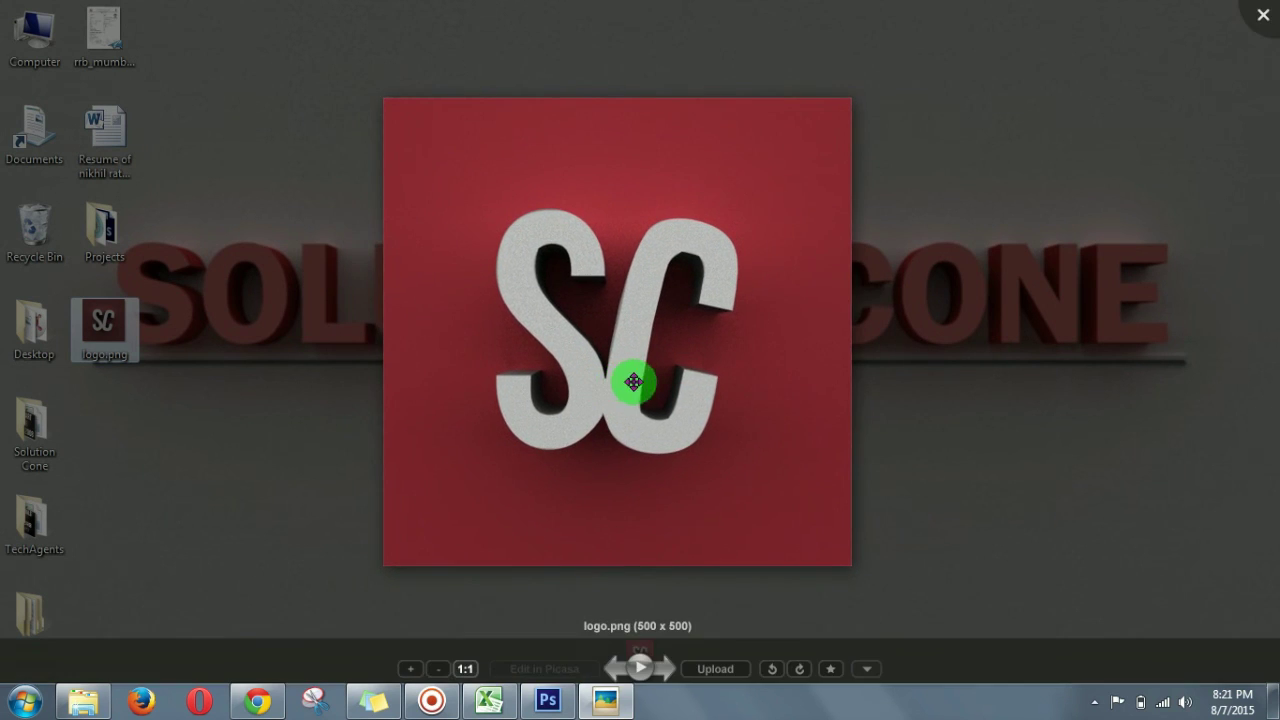
left_click(1263, 15)
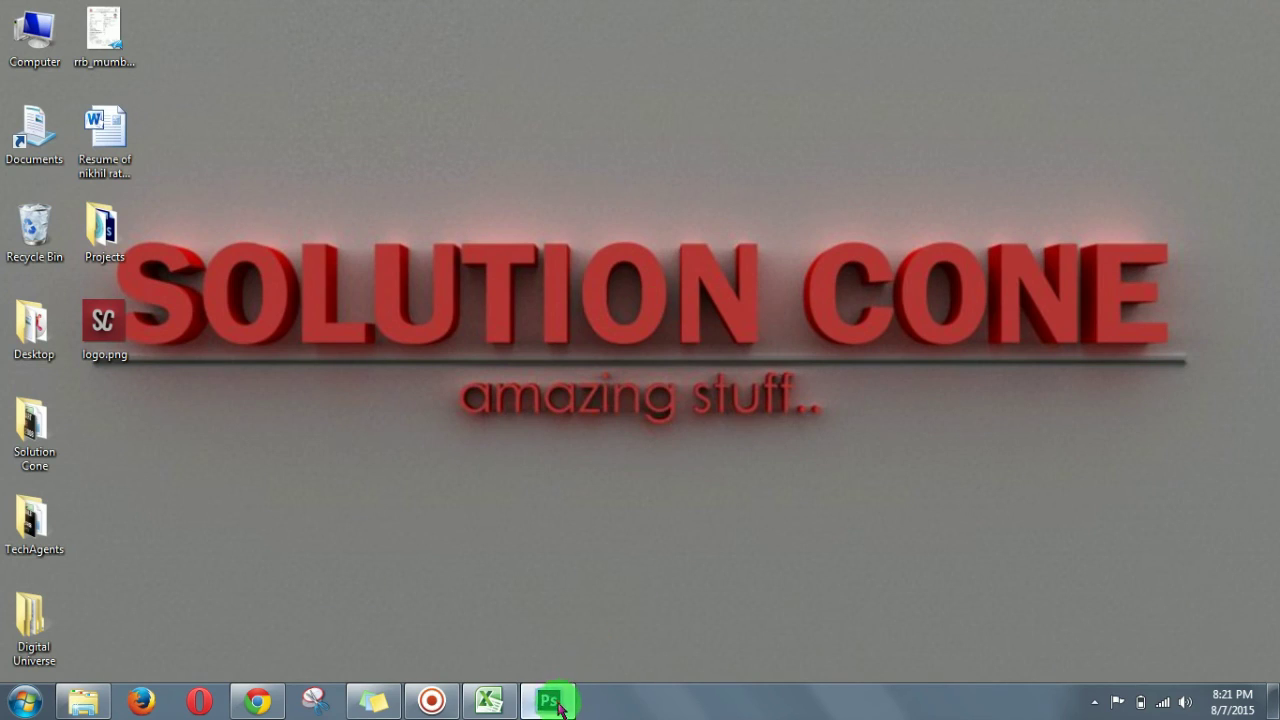
left_click(548, 700)
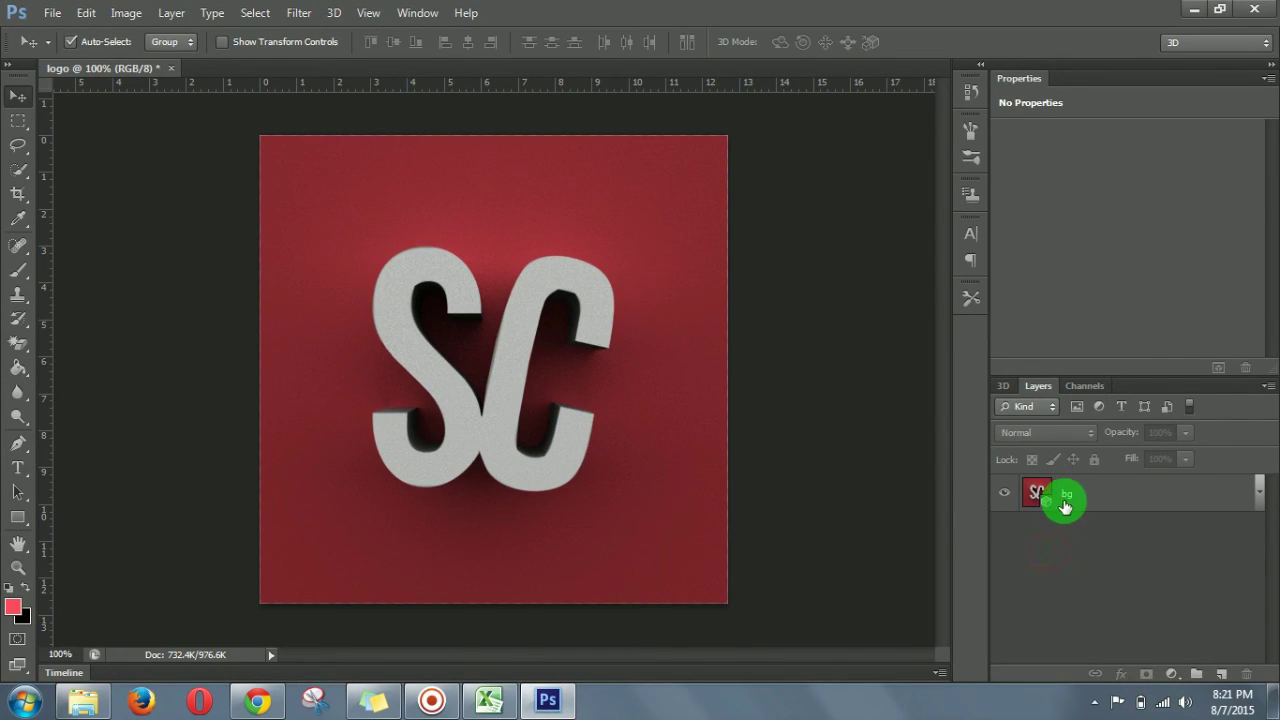